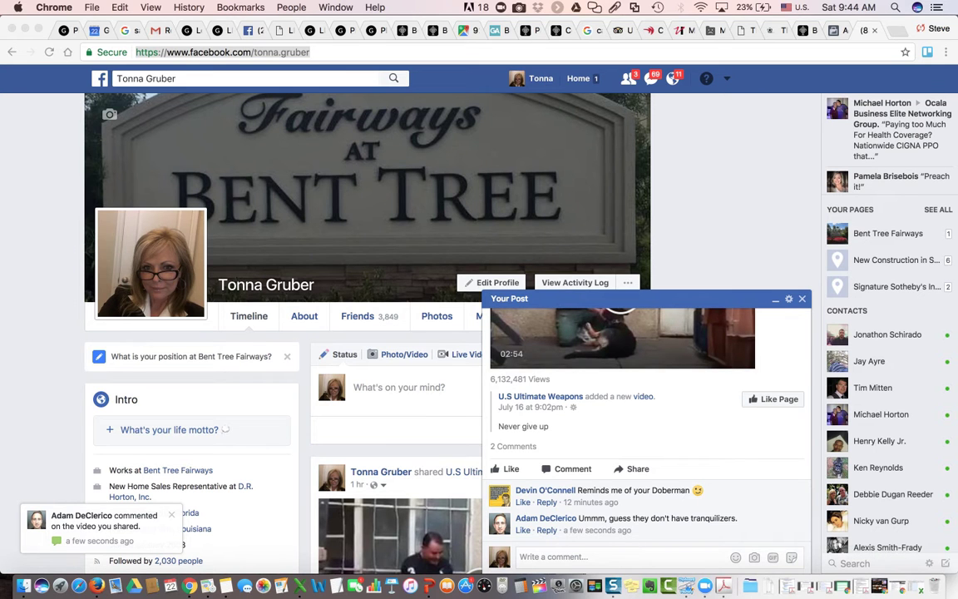
# Step: Close the open post pop-up and start creating a new Facebook ad
pyautogui.click(802, 298)
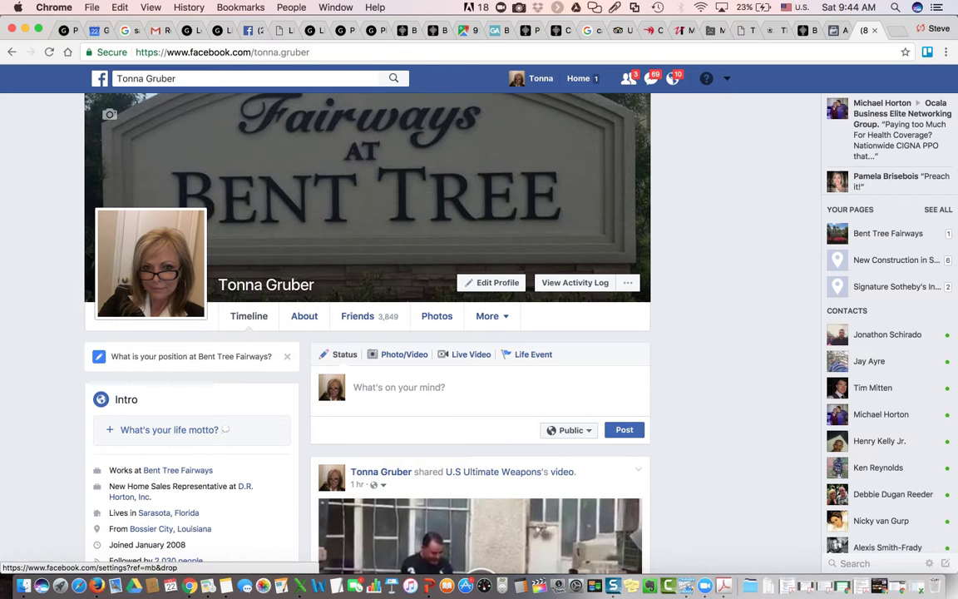
pyautogui.click(727, 78)
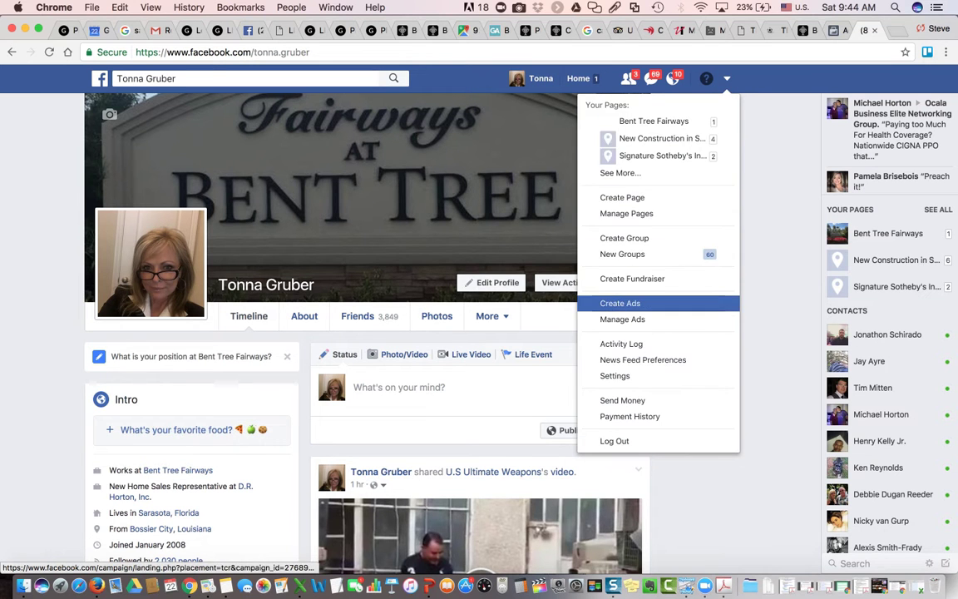
pyautogui.click(621, 303)
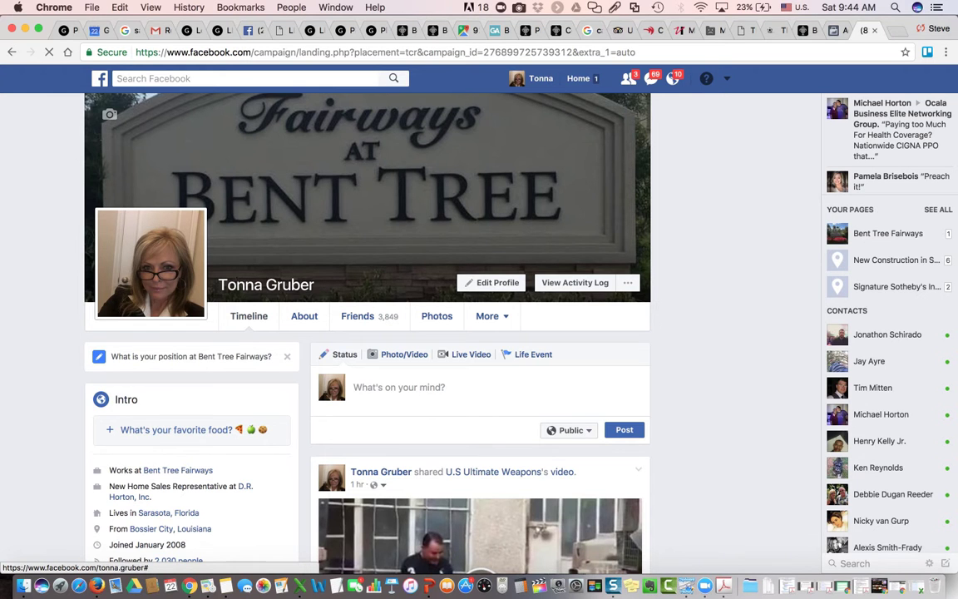
pyautogui.click(726, 79)
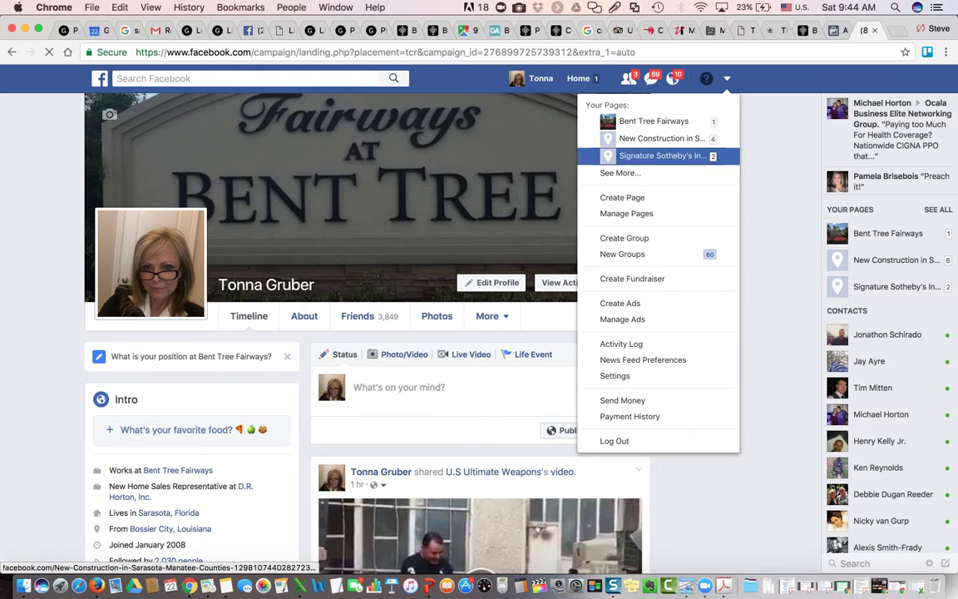
pyautogui.click(621, 303)
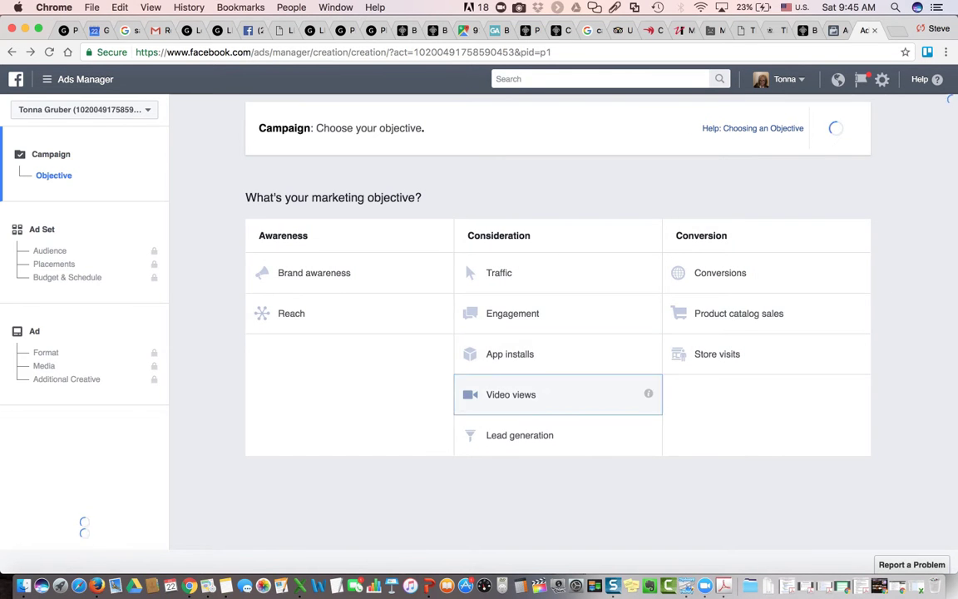
# Step: Choose Video views as the marketing objective and start over instead of continuing the unfinished engagement campaign
pyautogui.click(511, 395)
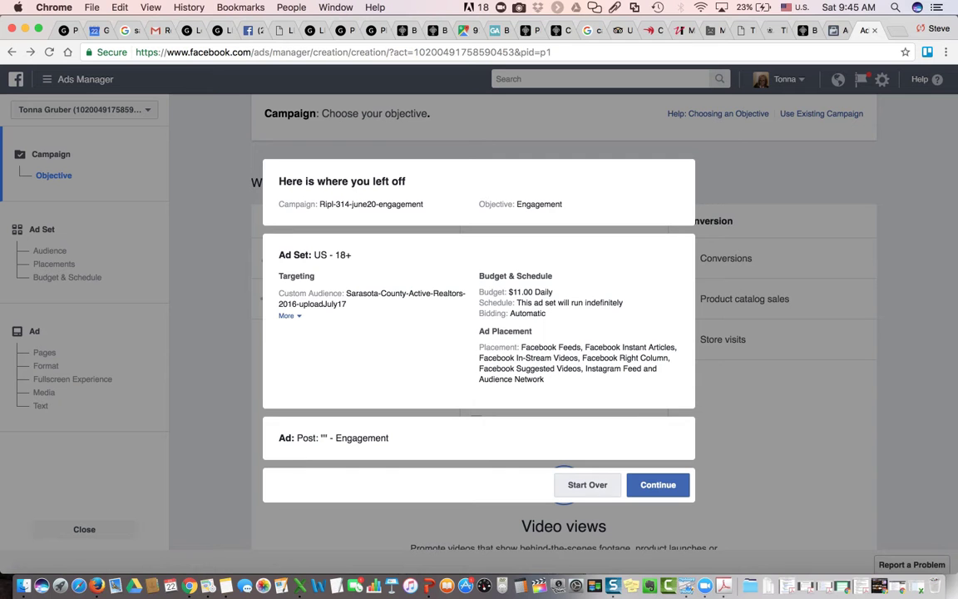
pyautogui.click(587, 485)
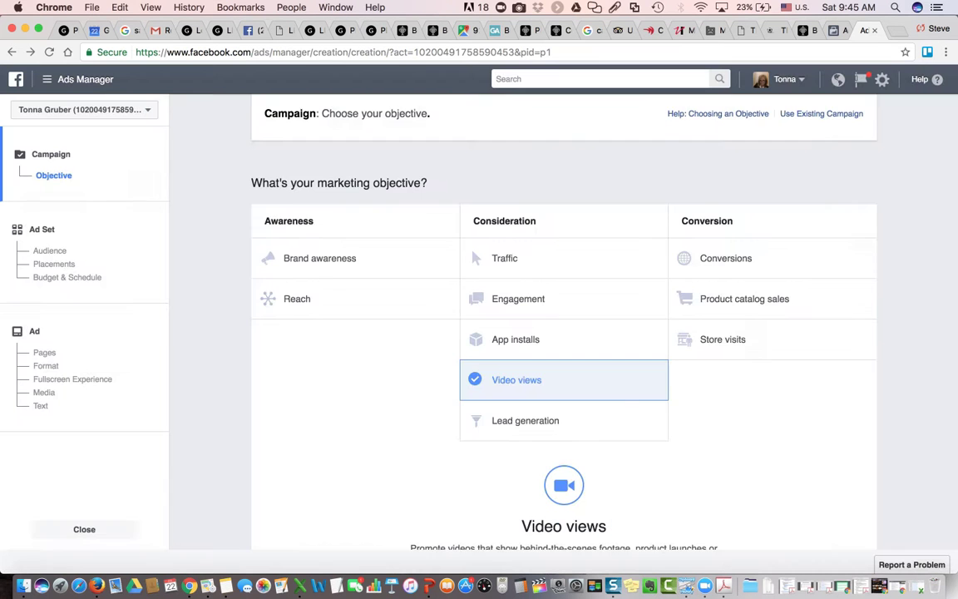
# Step: Name the campaign Ripl-314-july20-videoviews and continue to the ad set
pyautogui.scroll(-2, 587, 485)
pyautogui.scroll(-3, 563, 338)
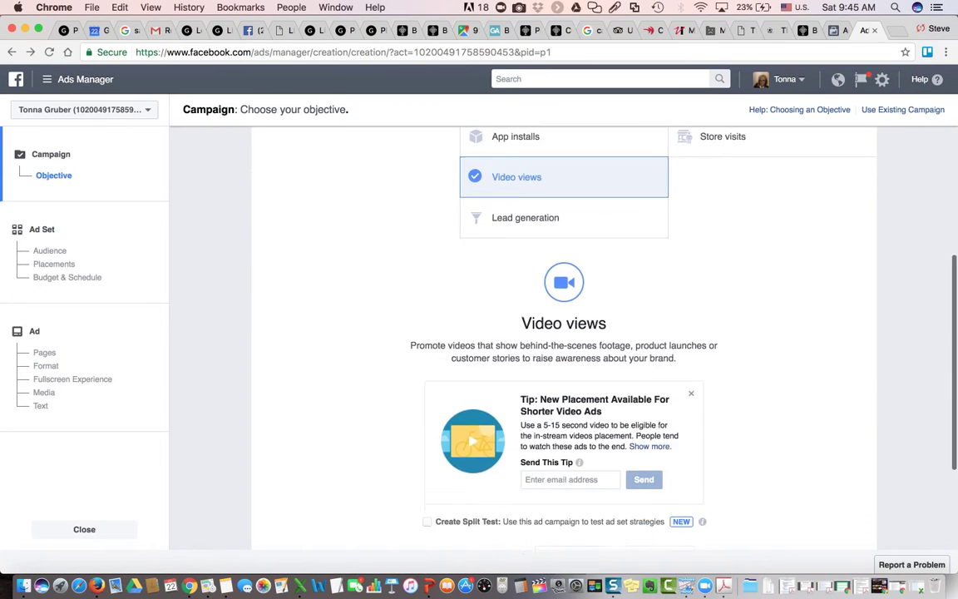
pyautogui.click(544, 405)
pyautogui.press('super+a')
pyautogui.write('Ripl-314-june20-engagement')
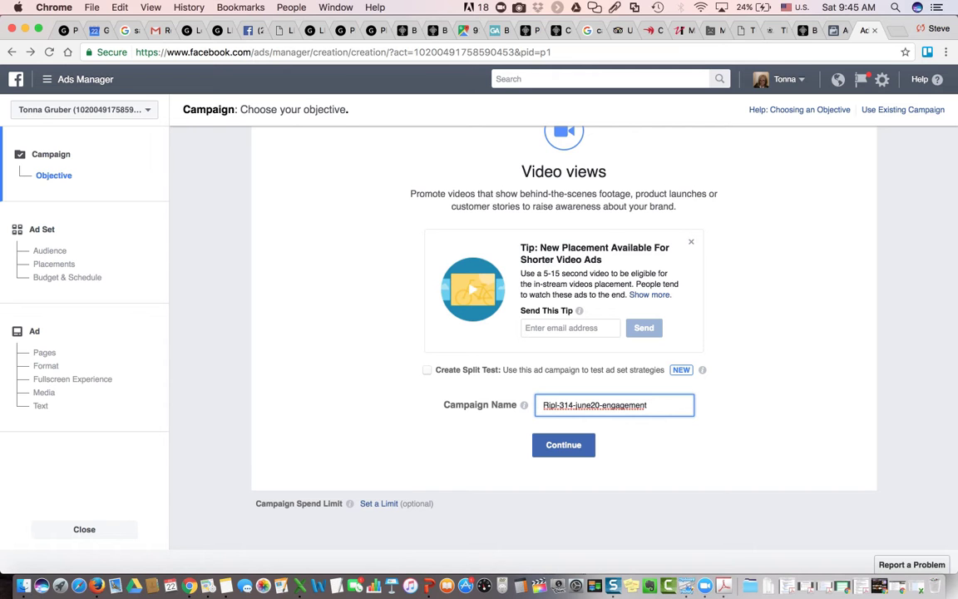
pyautogui.moveTo(592, 405); pyautogui.dragTo(582, 405)
pyautogui.write('ly')
pyautogui.click(645, 405)
pyautogui.hotkey('shift', 'Left')
pyautogui.hotkey('shift', 'Left')
pyautogui.hotkey('shift', 'Left')
pyautogui.hotkey('shift', 'Left')
pyautogui.hotkey('shift', 'Left')
pyautogui.hotkey('shift', 'Left')
pyautogui.hotkey('shift', 'Left')
pyautogui.hotkey('shift', 'Left')
pyautogui.hotkey('shift', 'Left')
pyautogui.hotkey('shift', 'Left')
pyautogui.write('videovie')
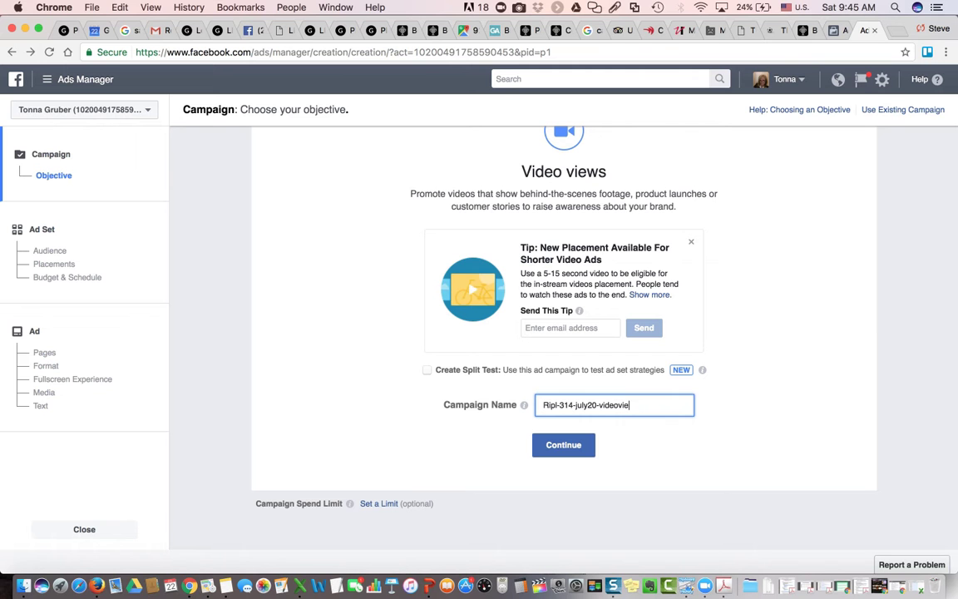
pyautogui.write('ws')
pyautogui.click(563, 445)
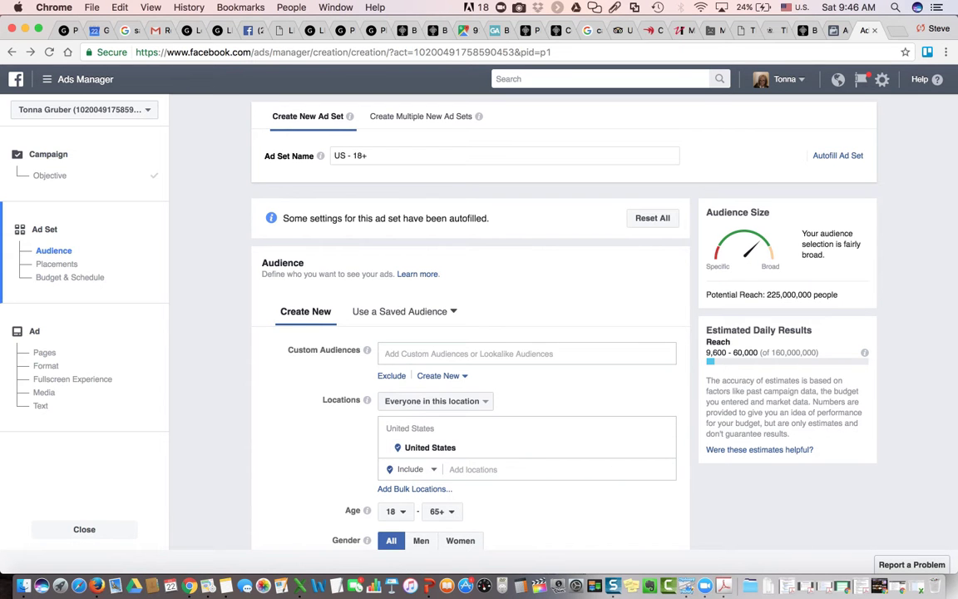
# Step: Target the custom audience Sarasota-County-Active-Realtors-2016-uploadJuly17 and check its potential reach
pyautogui.scroll(-2, 544, 316)
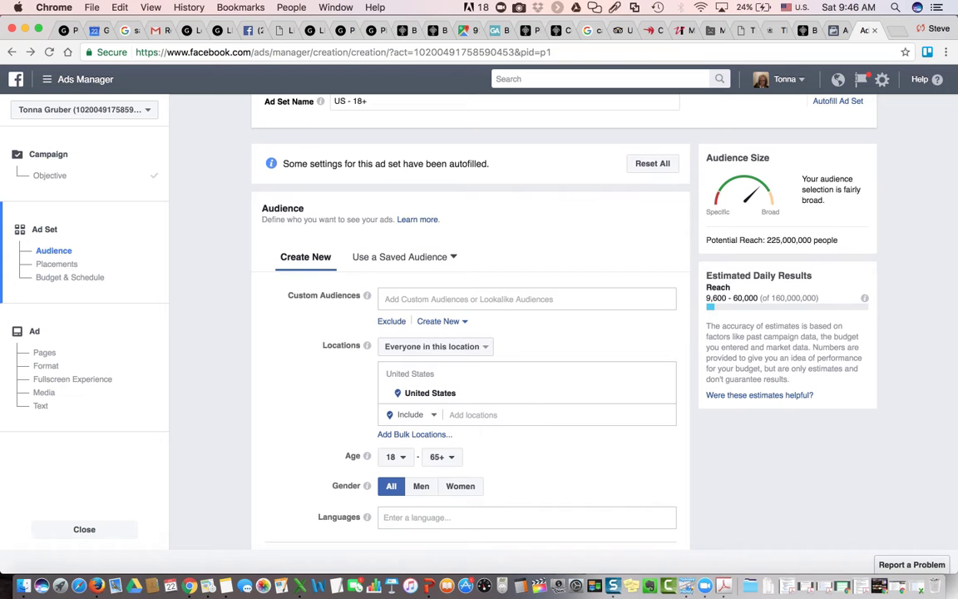
pyautogui.click(499, 415)
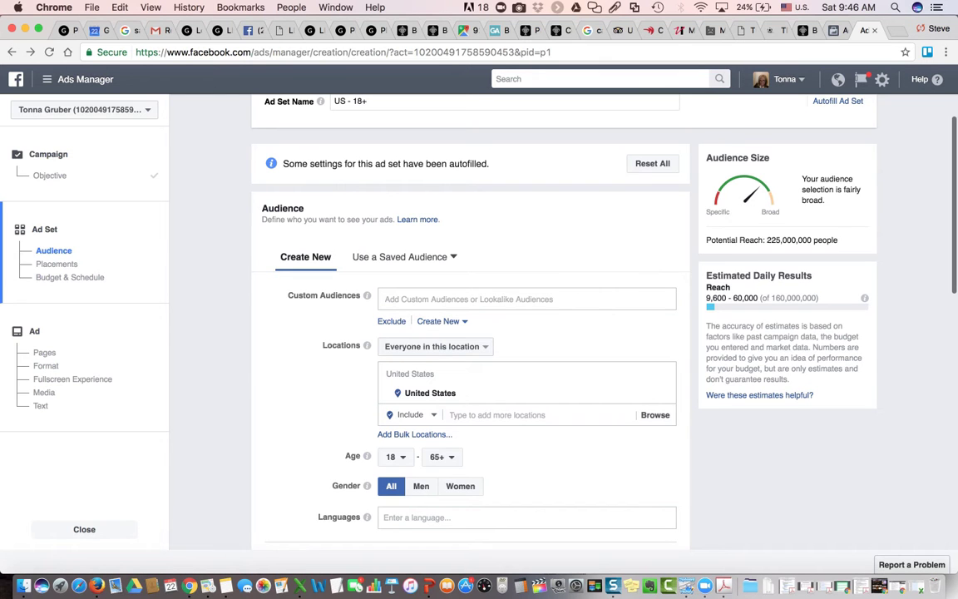
pyautogui.click(527, 299)
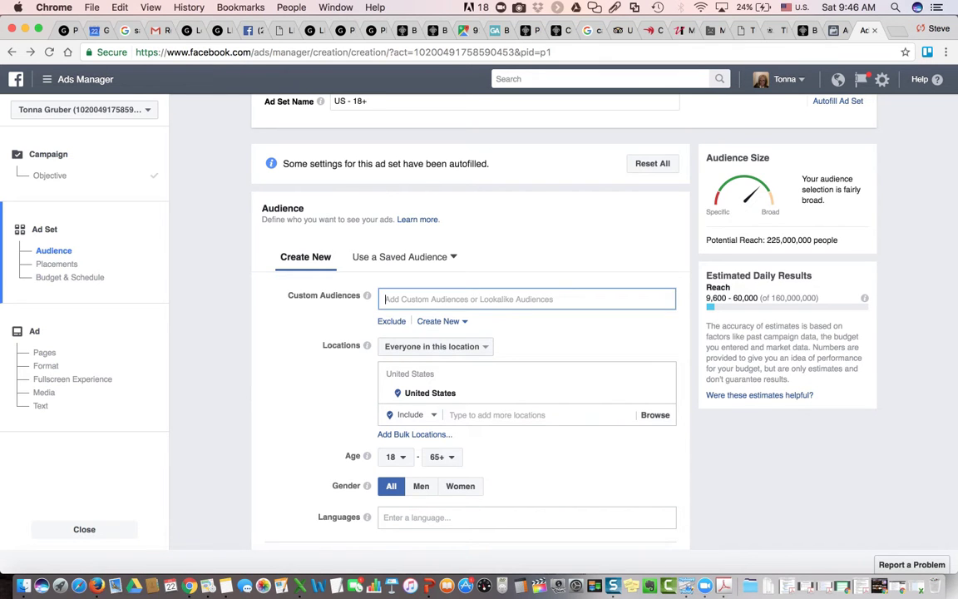
pyautogui.write('S')
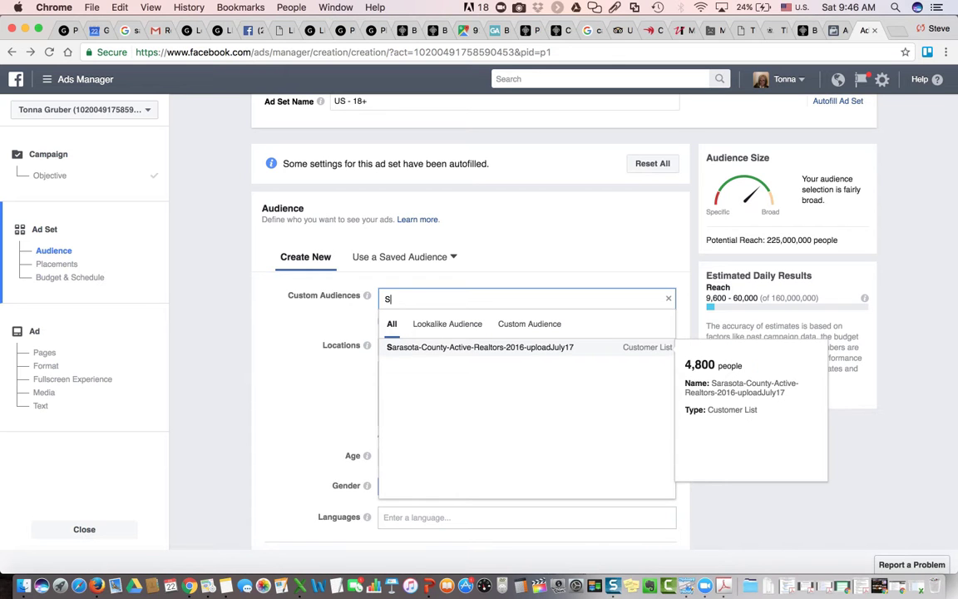
pyautogui.press('Return')
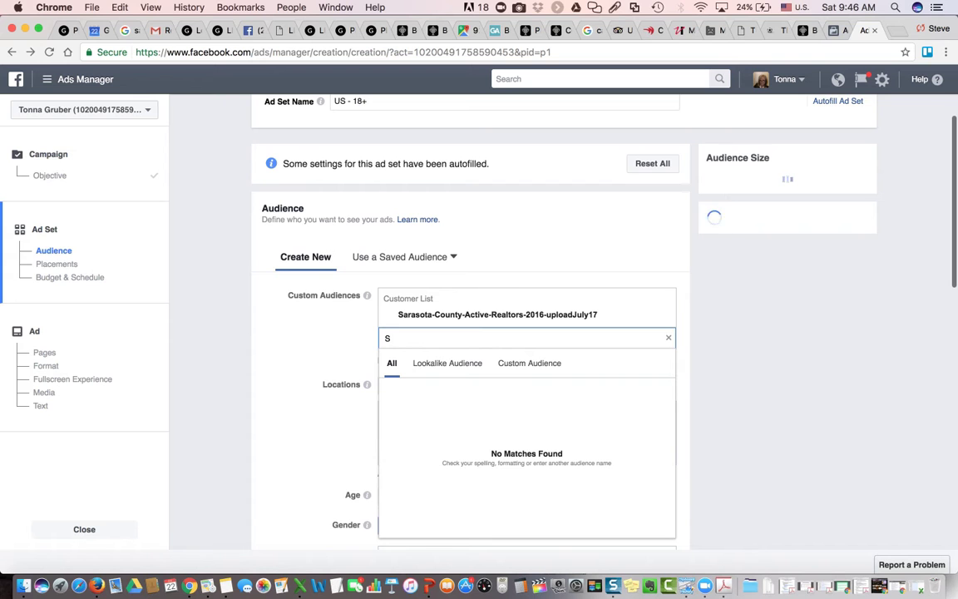
pyautogui.press('BackSpace')
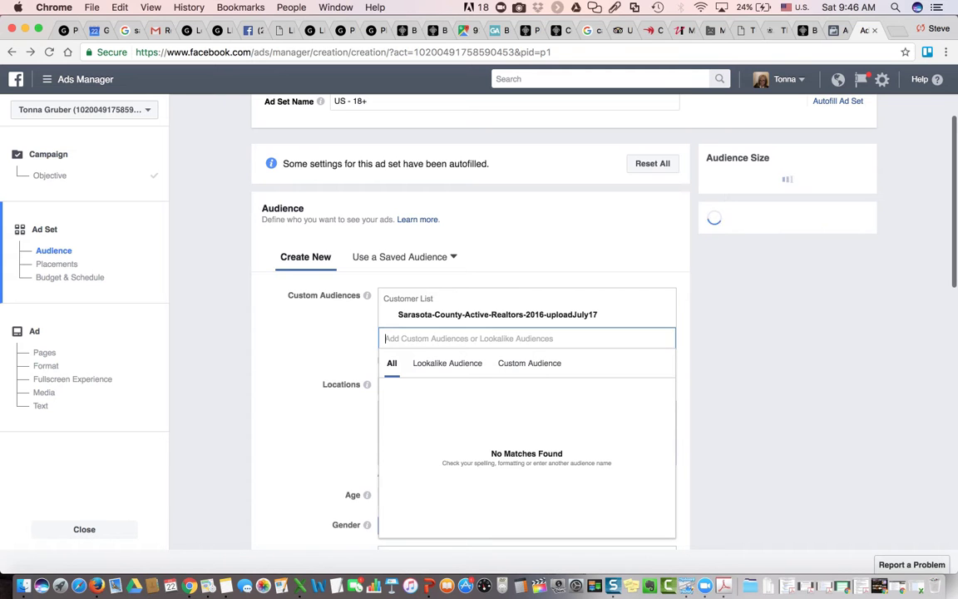
pyautogui.press('Escape')
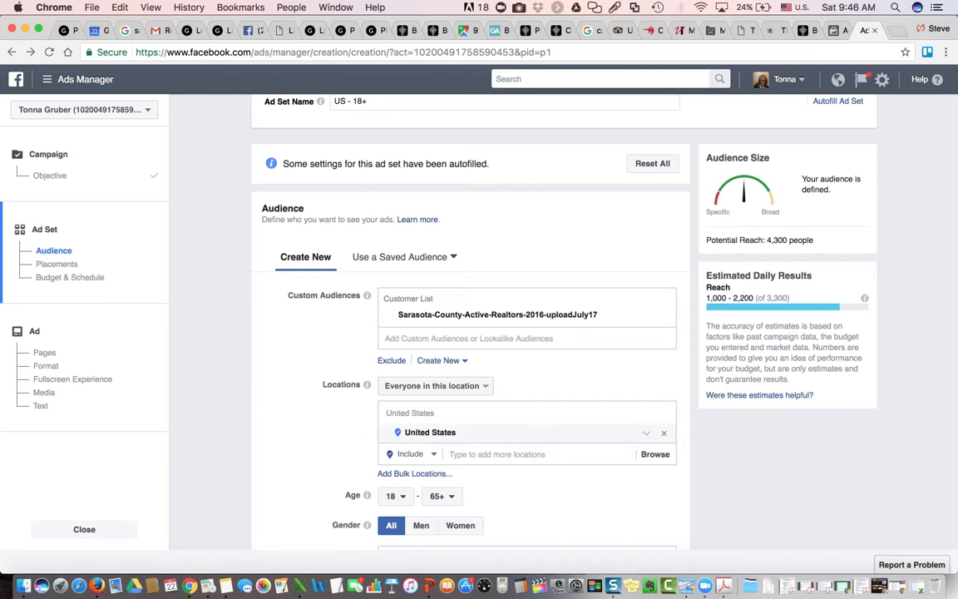
pyautogui.scroll(-2, 499, 333)
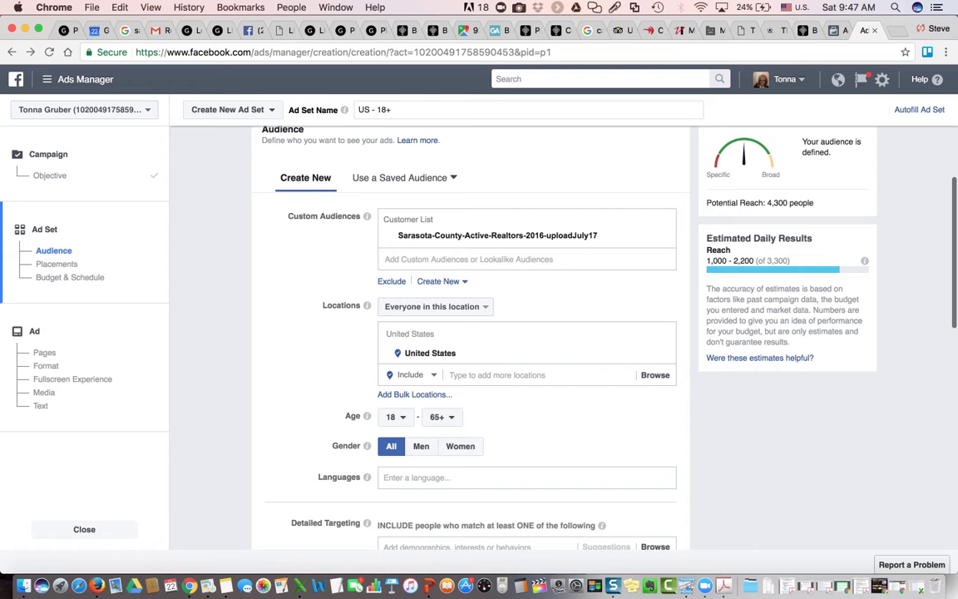
pyautogui.moveTo(766, 202); pyautogui.dragTo(814, 202)
pyautogui.scroll(-1, 526, 341)
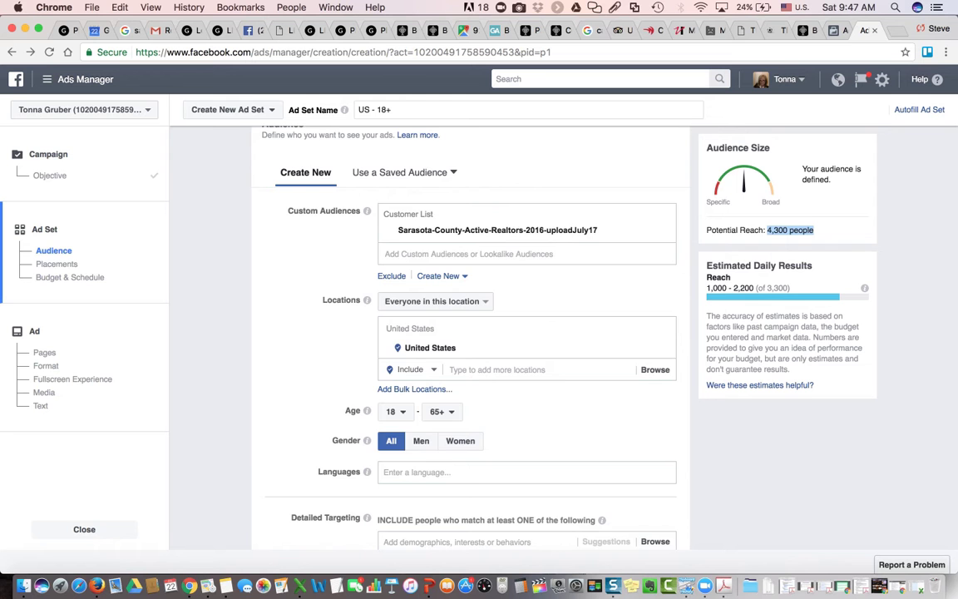
# Step: Try daily budgets of $40, $20 and $5 to compare the estimated daily reach
pyautogui.scroll(-10, 471, 332)
pyautogui.scroll(-1, 471, 332)
pyautogui.moveTo(491, 457); pyautogui.dragTo(481, 456)
pyautogui.write('40')
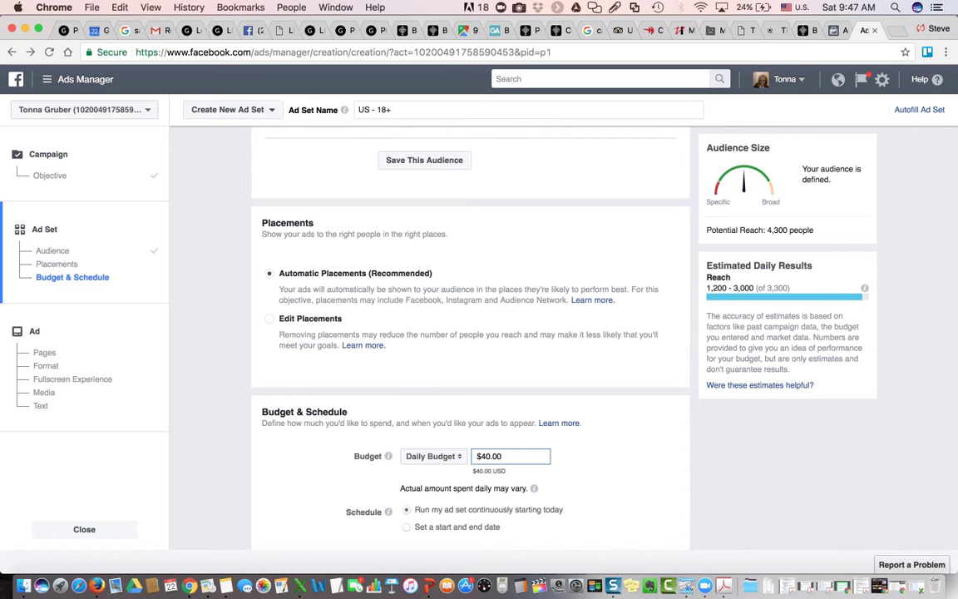
pyautogui.moveTo(491, 456); pyautogui.dragTo(480, 457)
pyautogui.write('20')
pyautogui.press('Return')
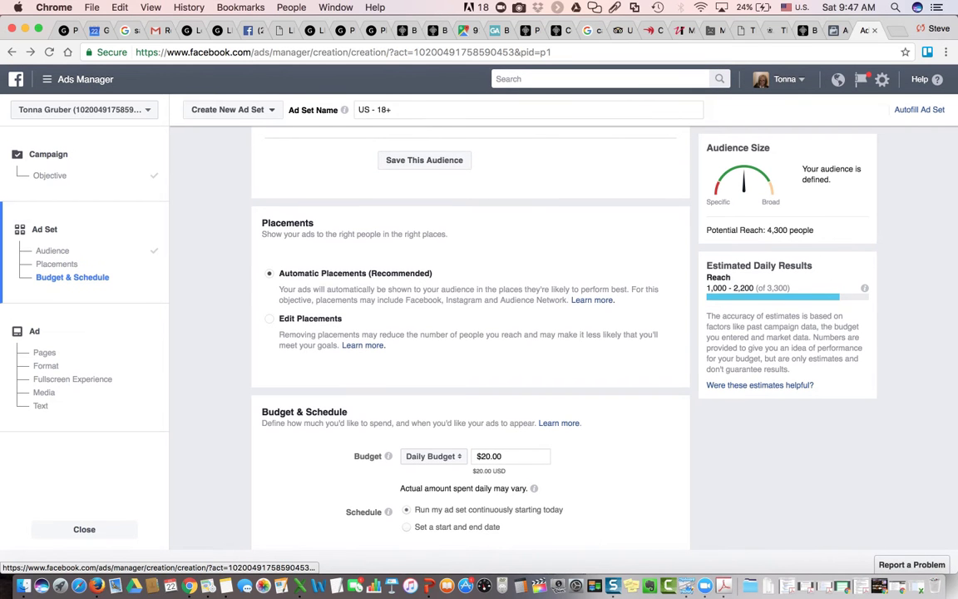
pyautogui.moveTo(491, 457); pyautogui.dragTo(481, 456)
pyautogui.write('5')
pyautogui.press('Return')
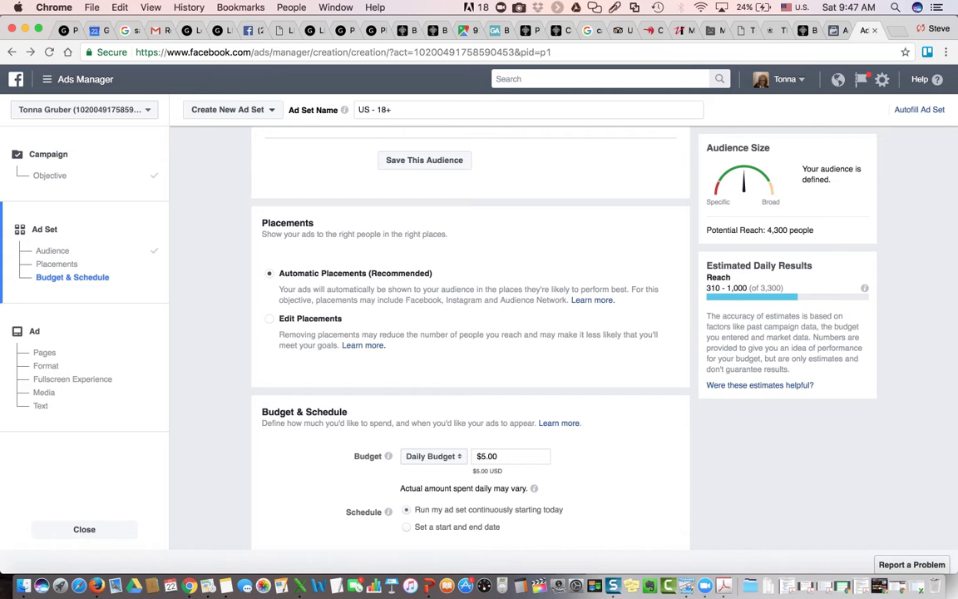
# Step: Set the ad set's daily budget to $25
pyautogui.scroll(-3, 470, 332)
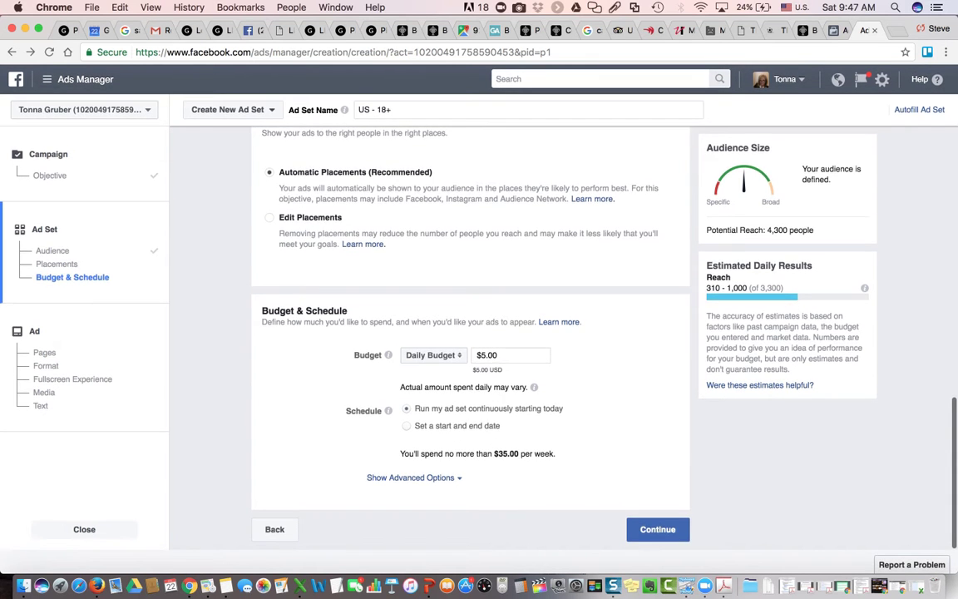
pyautogui.moveTo(486, 355); pyautogui.dragTo(480, 355)
pyautogui.write('25')
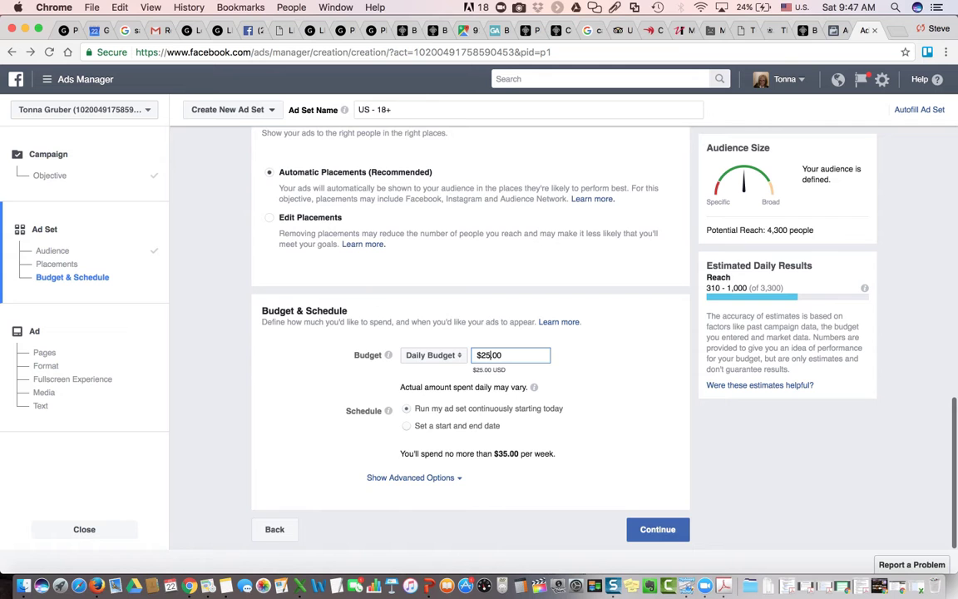
# Step: Schedule the ad set with start and end dates, ending on Jul 28, 2017, and continue to the ad setup
pyautogui.click(407, 426)
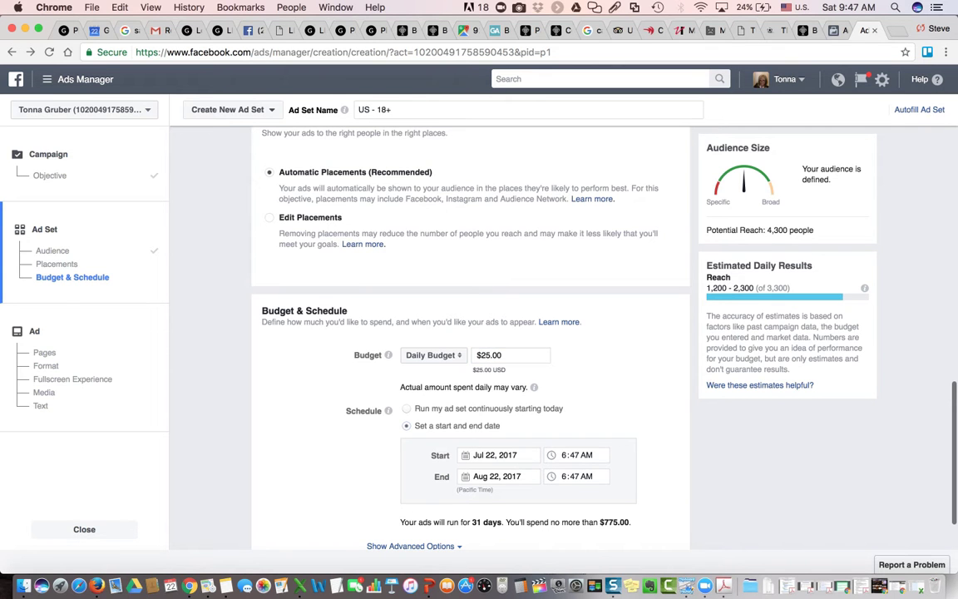
pyautogui.click(497, 477)
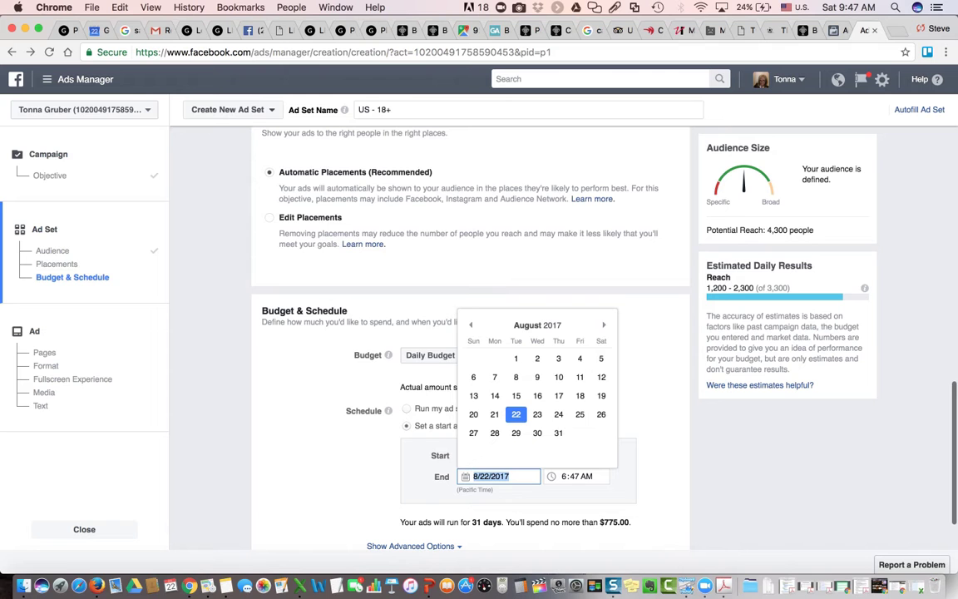
pyautogui.click(471, 325)
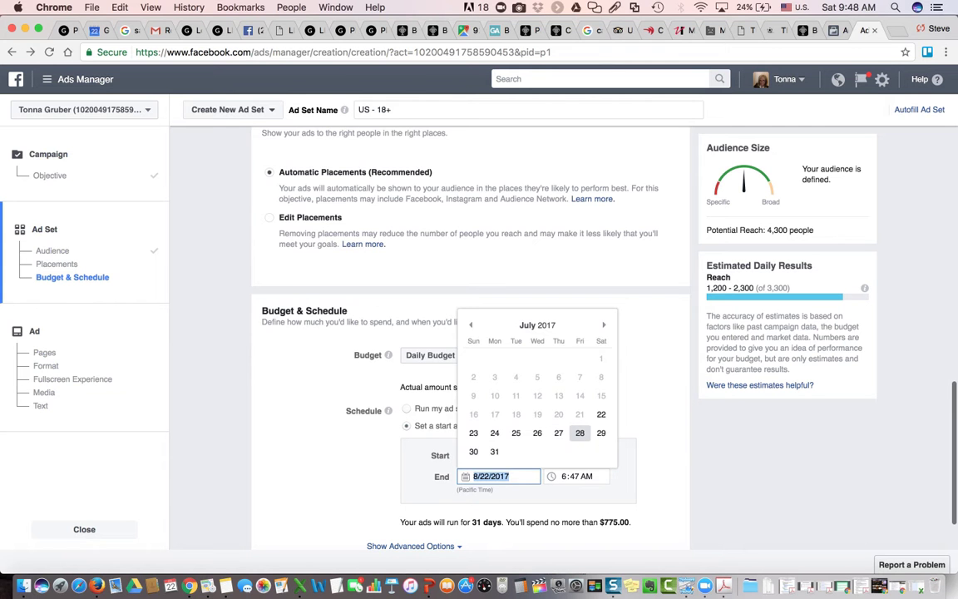
pyautogui.click(580, 432)
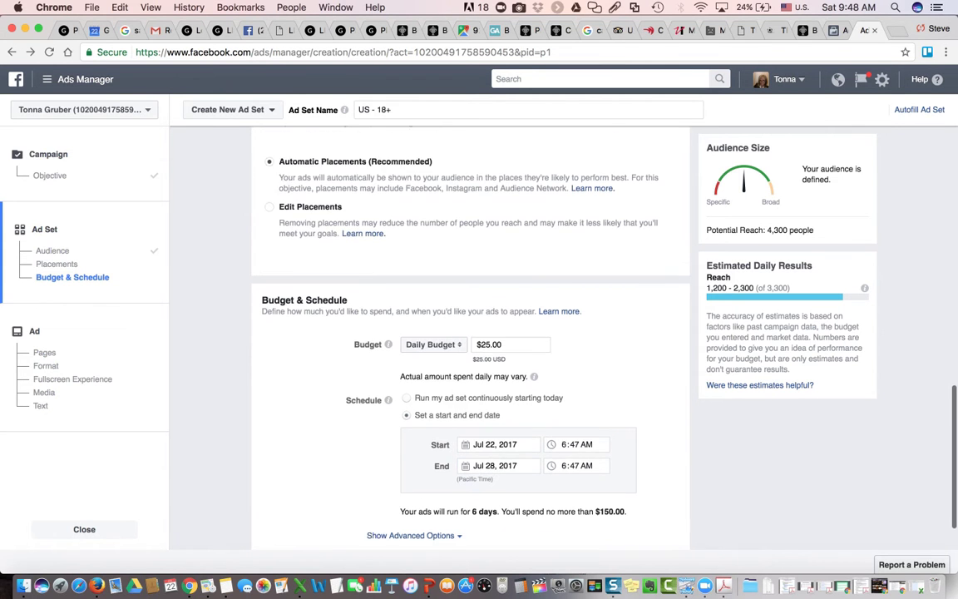
pyautogui.scroll(-2, 471, 338)
pyautogui.moveTo(400, 453); pyautogui.dragTo(624, 453)
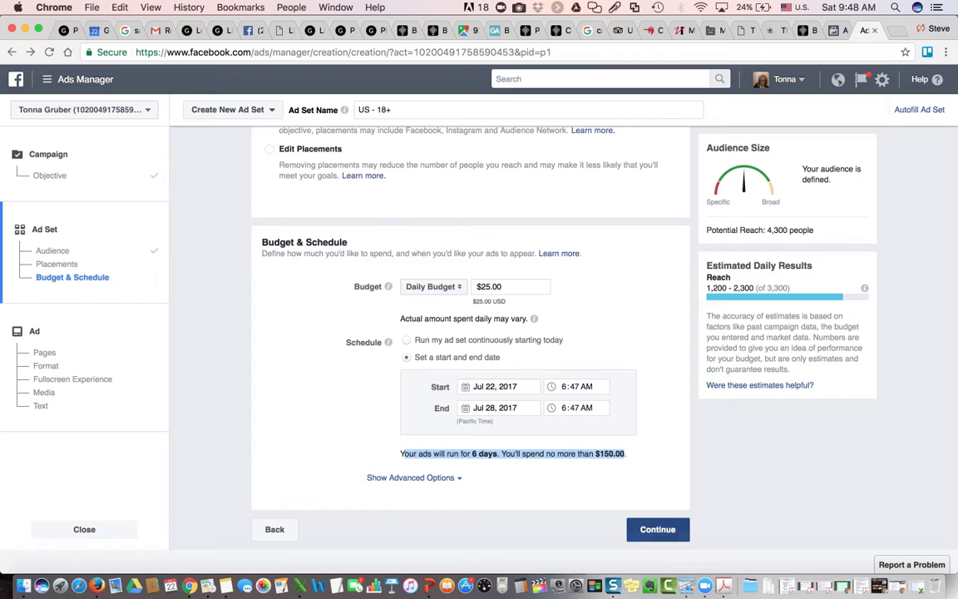
pyautogui.click(658, 529)
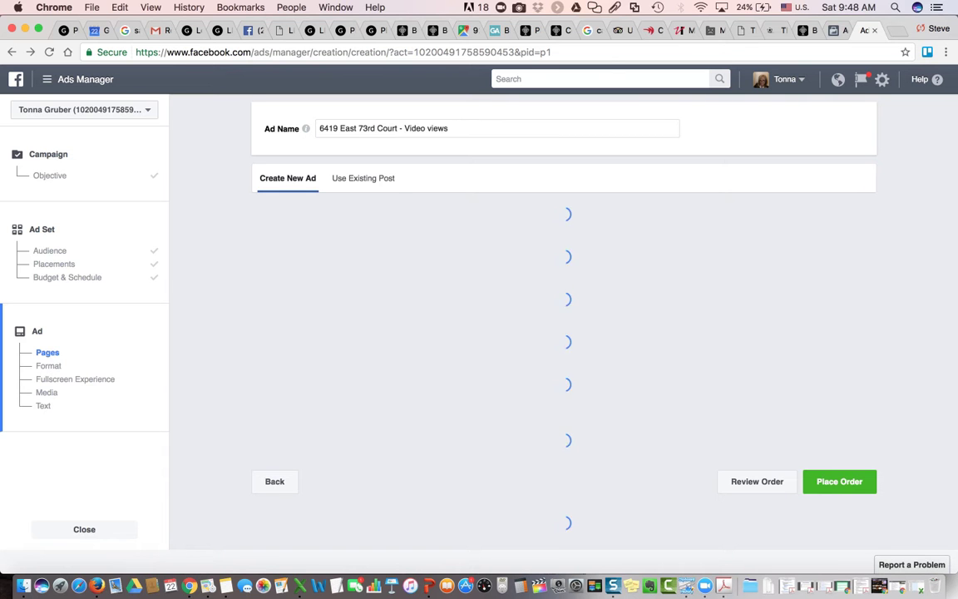
# Step: Base the ad on an existing post and connect the Bent Tree Fairways page
pyautogui.click(363, 178)
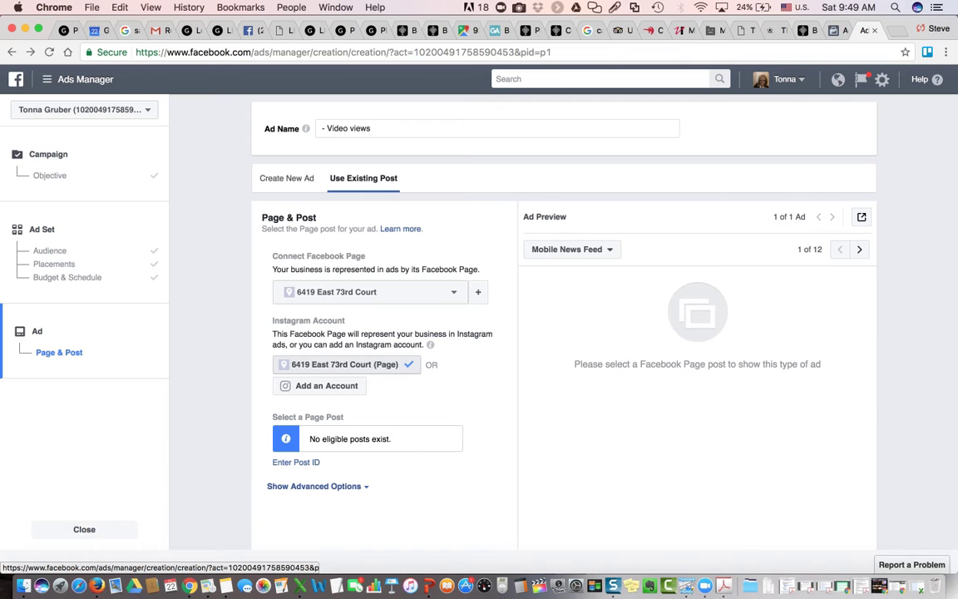
pyautogui.click(371, 292)
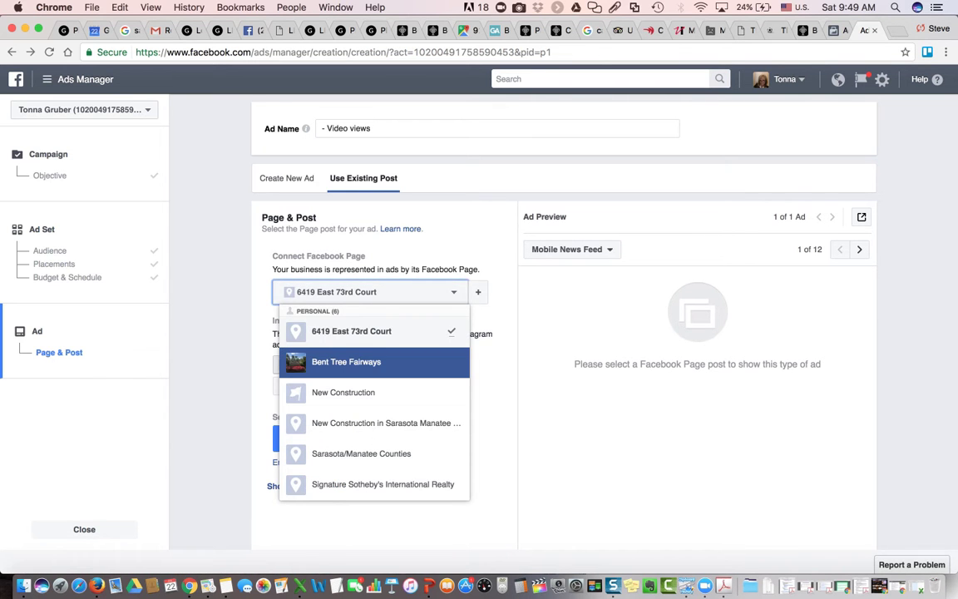
pyautogui.click(358, 362)
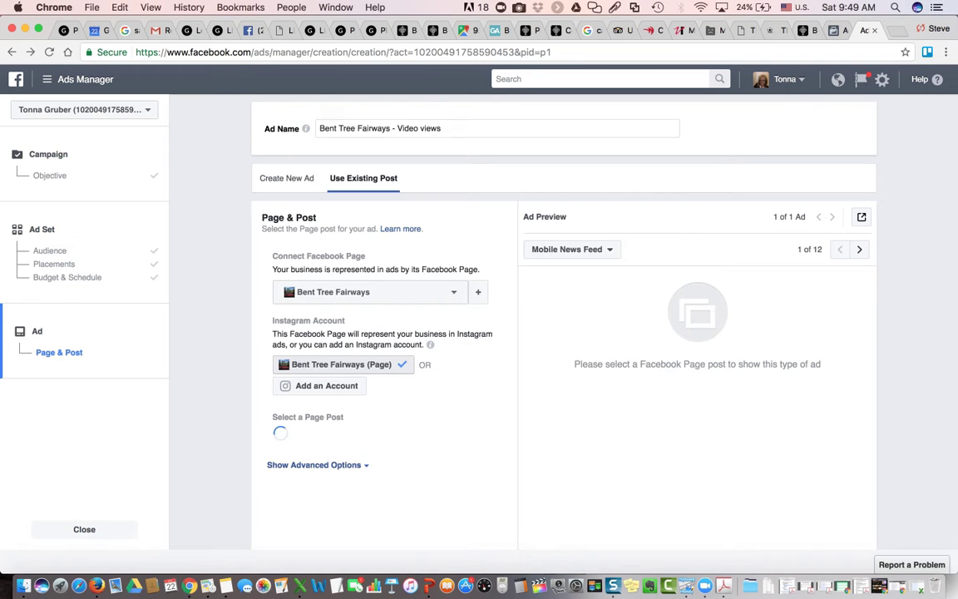
pyautogui.scroll(-2, 384, 361)
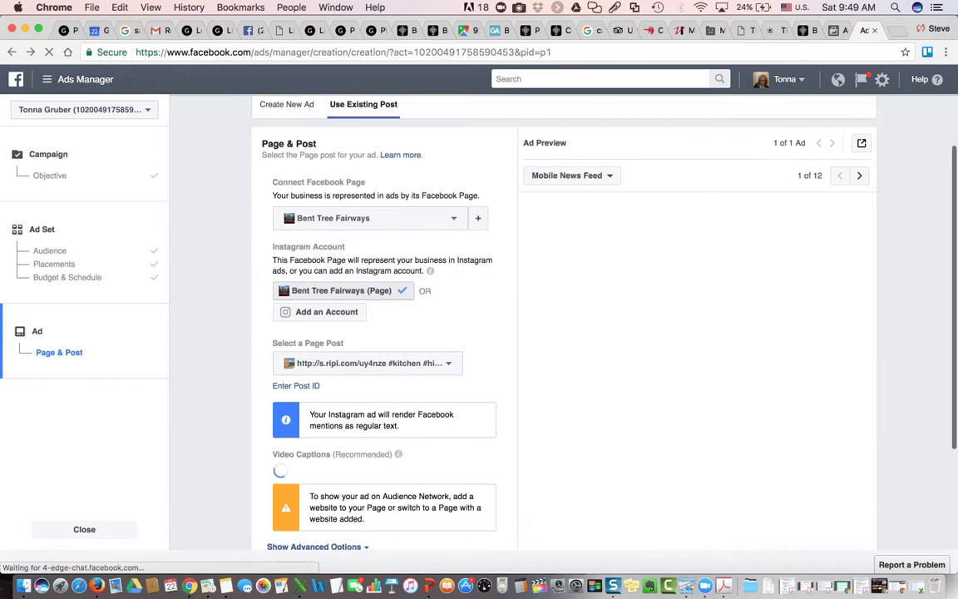
# Step: Select the page post "New Construction, Pool size lot, Irreplaceable VIEW!" for the ad
pyautogui.click(366, 374)
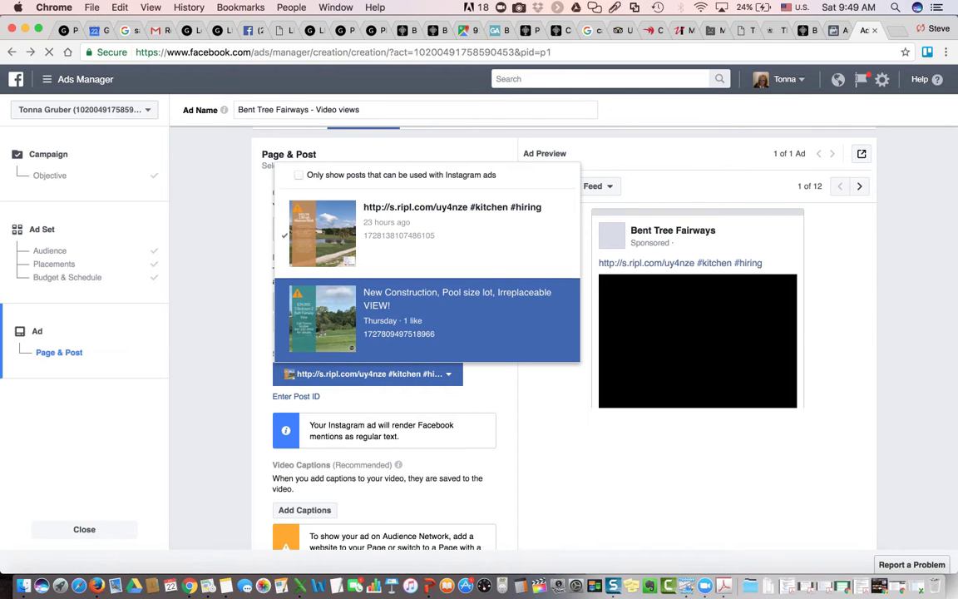
pyautogui.click(426, 320)
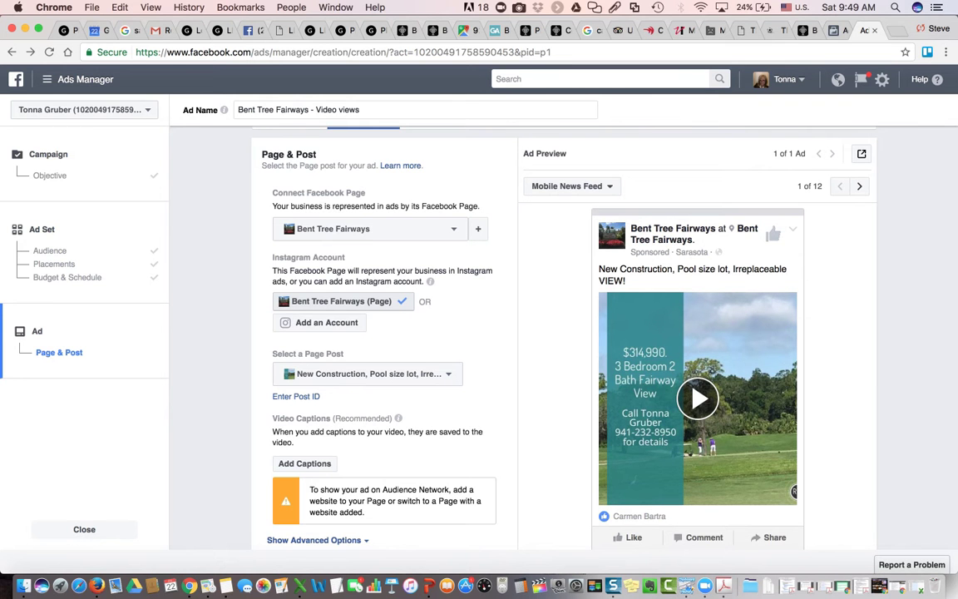
# Step: Preview the ad in Desktop News Feed, Instant Articles, Facebook In-Stream Video (Mobile) and Facebook In-Stream Video (Desktop)
pyautogui.scroll(-2, 549, 332)
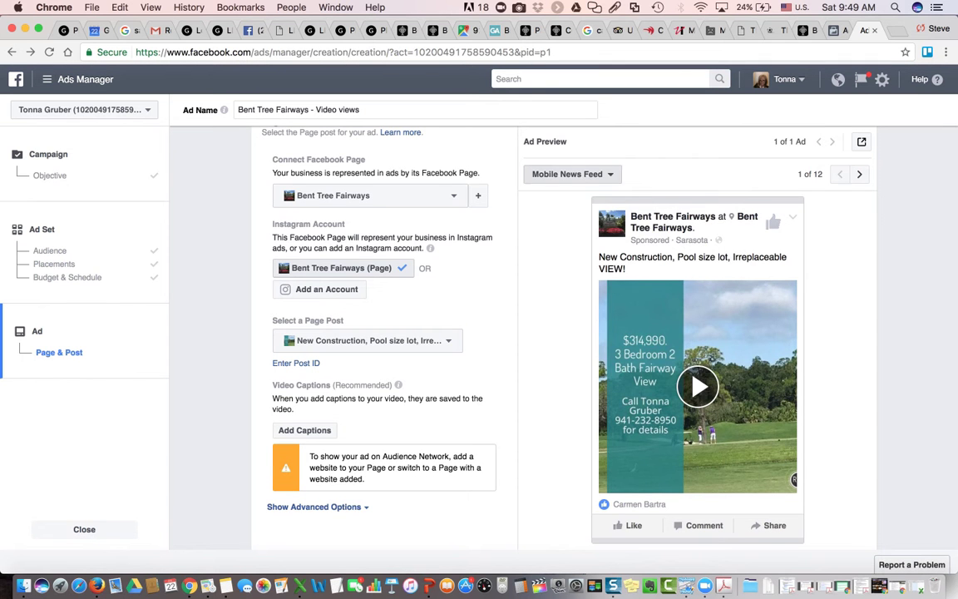
pyautogui.click(572, 173)
pyautogui.click(615, 247)
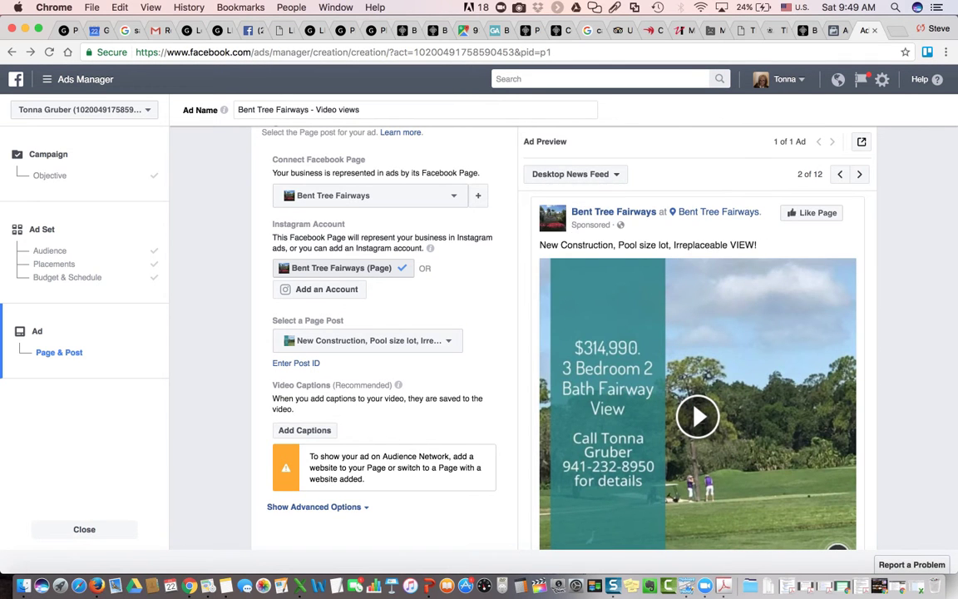
pyautogui.click(574, 174)
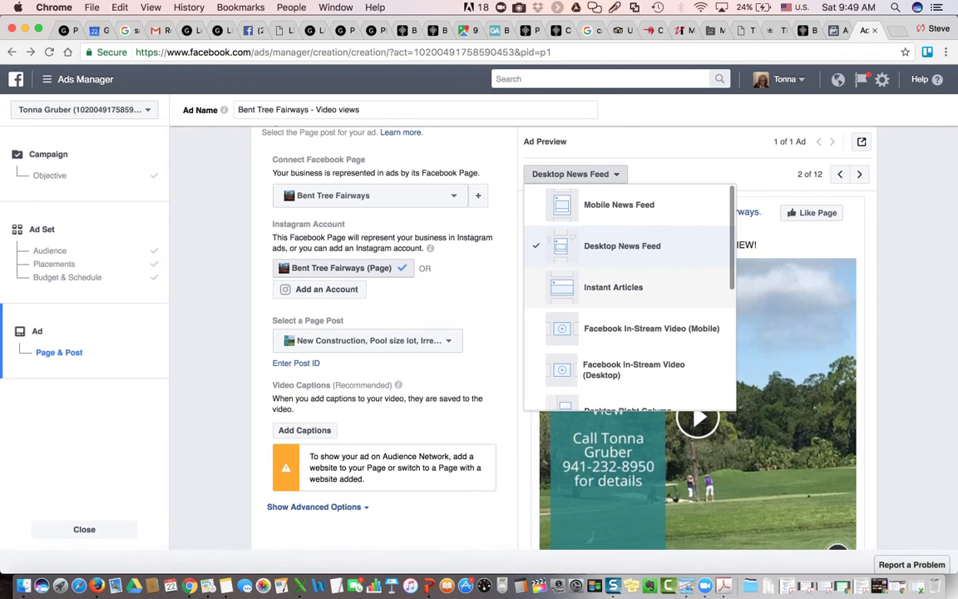
pyautogui.click(612, 287)
pyautogui.click(566, 174)
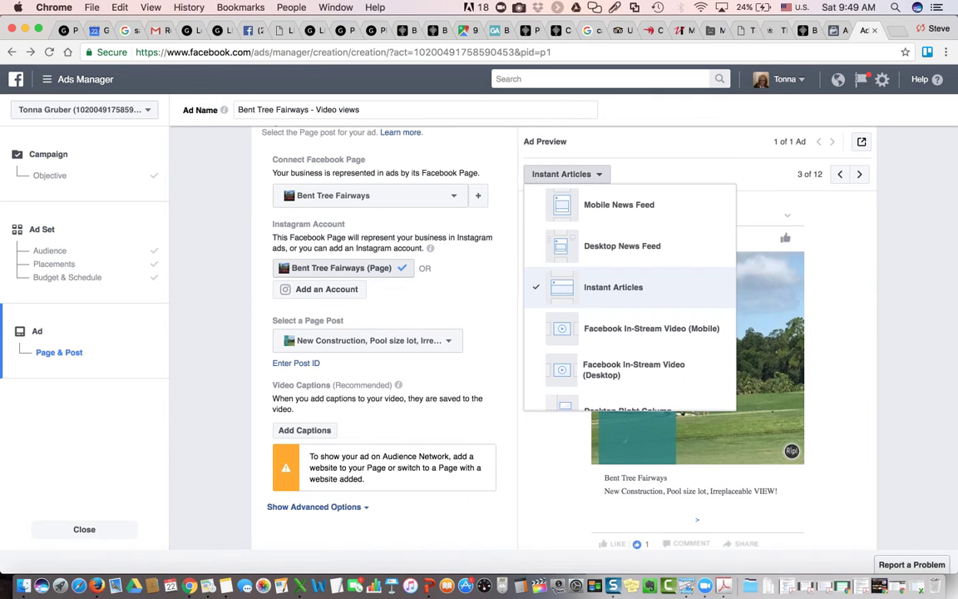
pyautogui.click(652, 329)
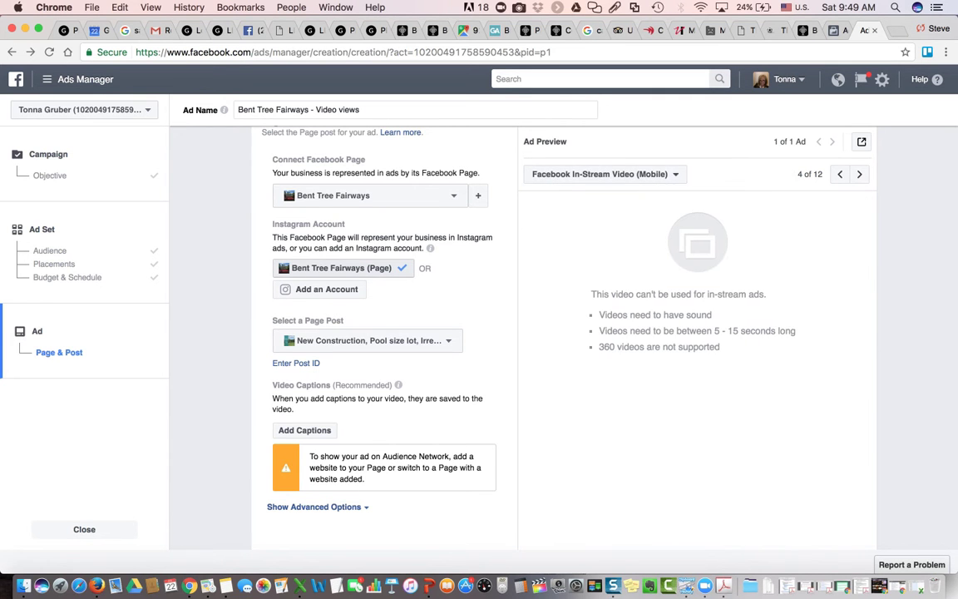
pyautogui.click(604, 174)
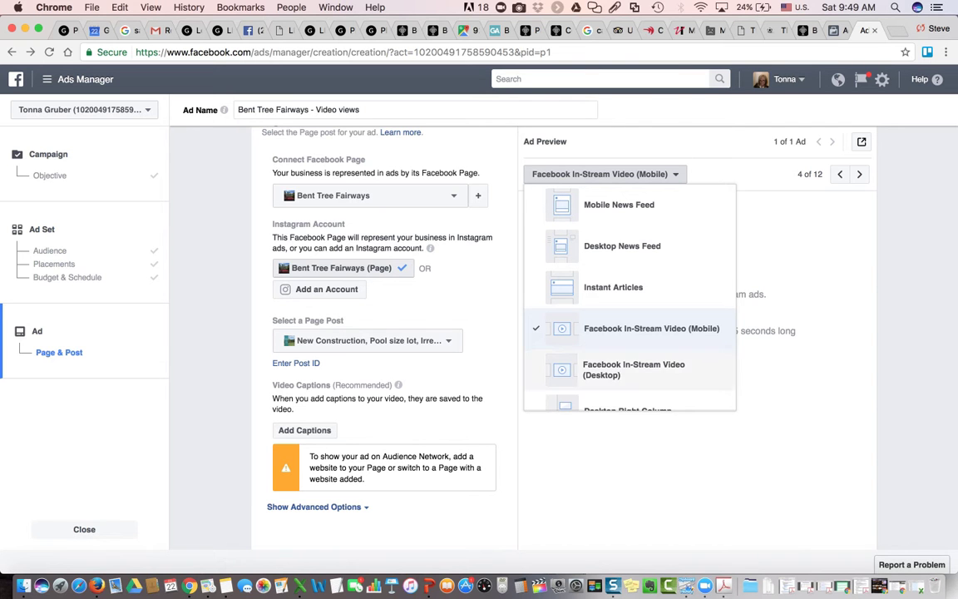
pyautogui.click(634, 369)
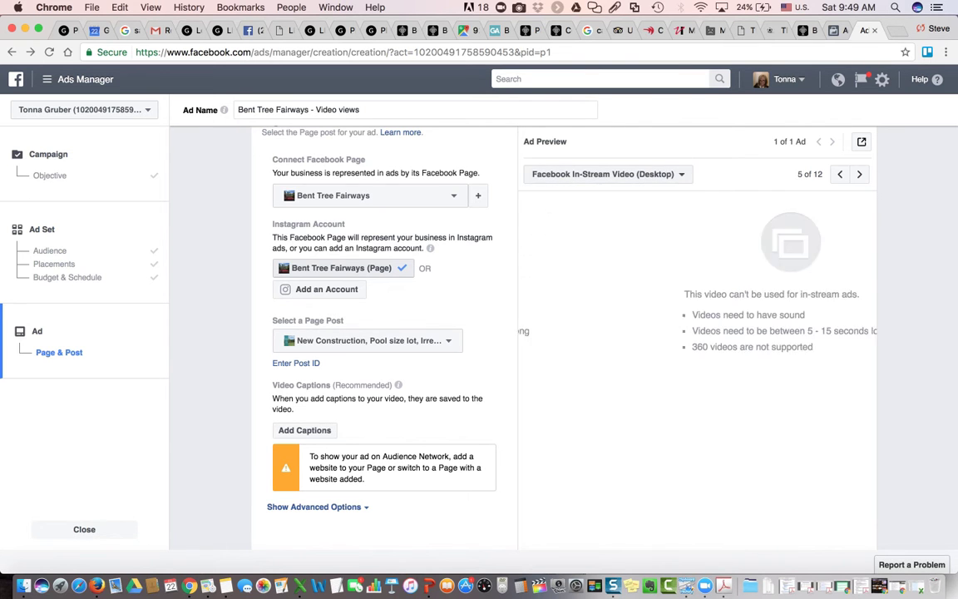
pyautogui.click(607, 174)
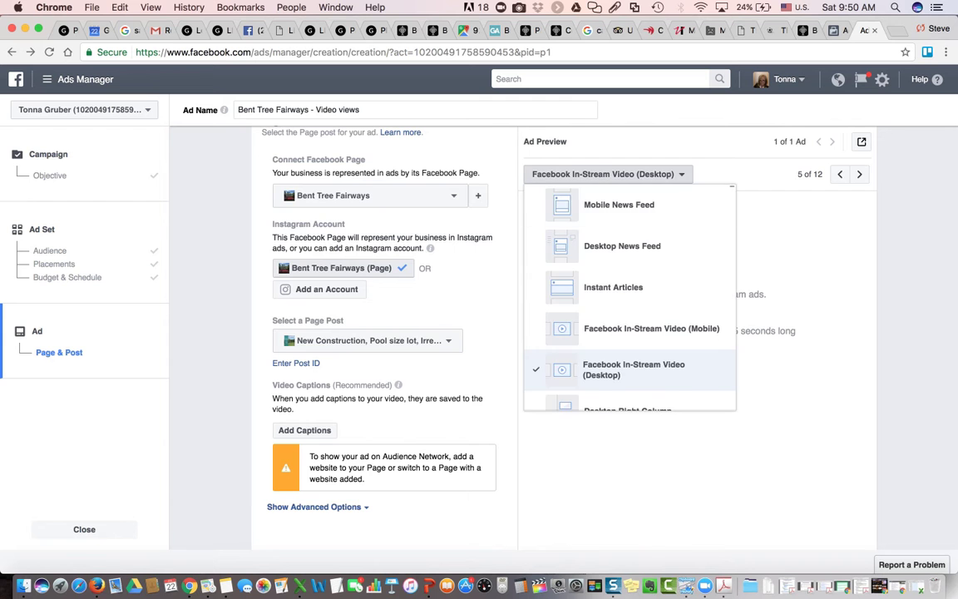
pyautogui.scroll(-3, 565, 333)
pyautogui.scroll(5, 566, 333)
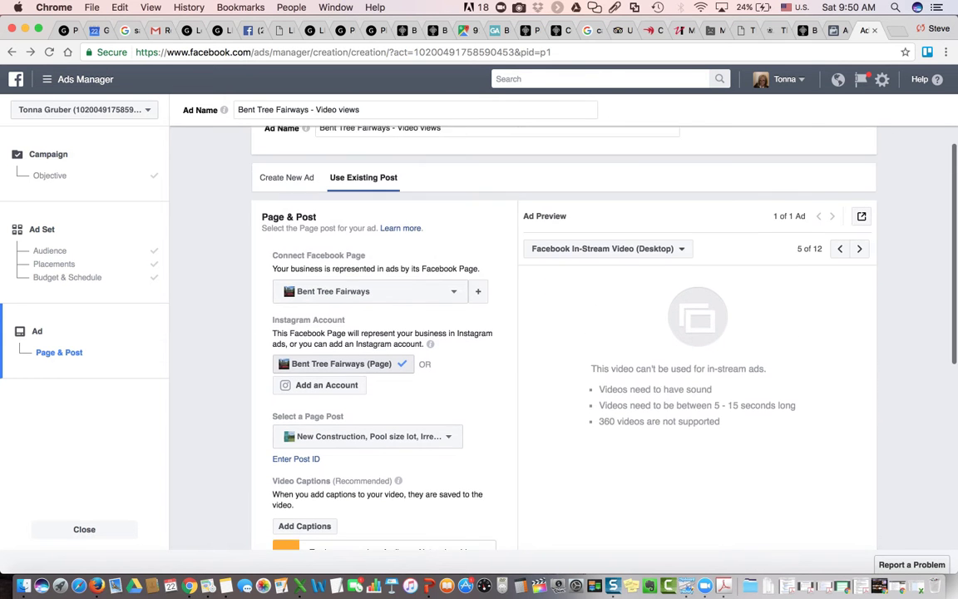
# Step: Return the ad preview to Mobile News Feed and look over the post
pyautogui.click(607, 248)
pyautogui.click(620, 278)
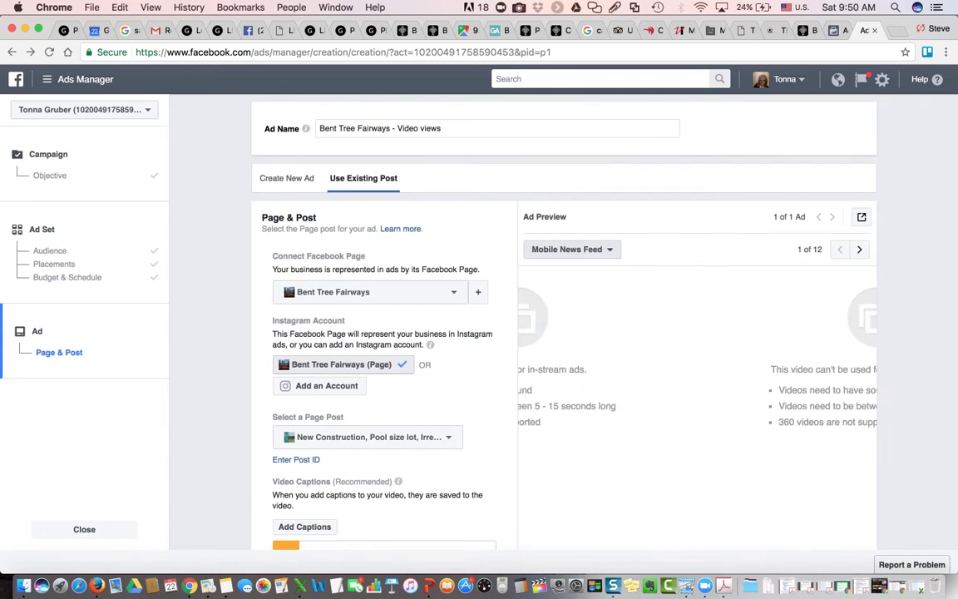
pyautogui.scroll(-2, 565, 332)
pyautogui.scroll(-1, 566, 332)
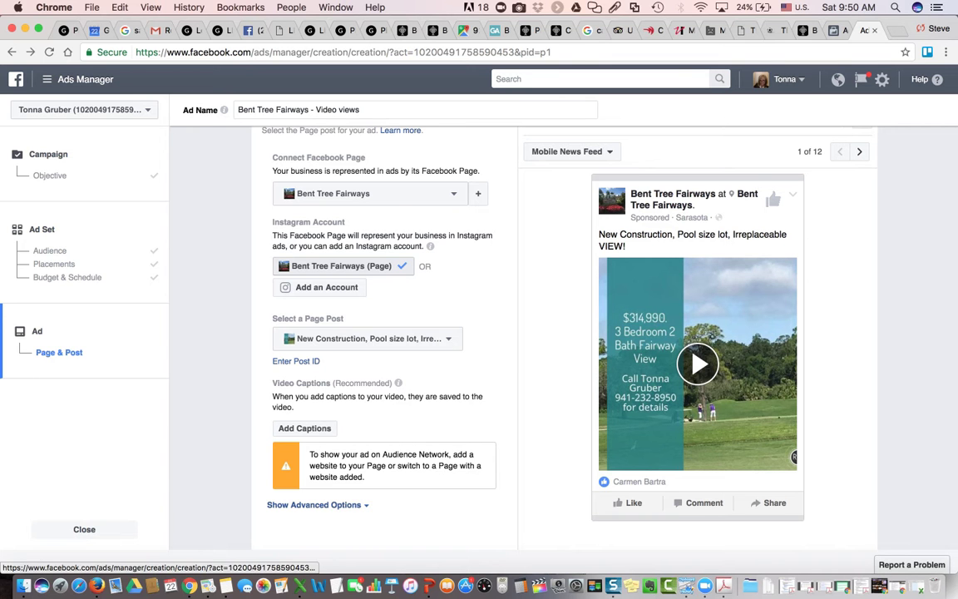
pyautogui.scroll(2, 566, 332)
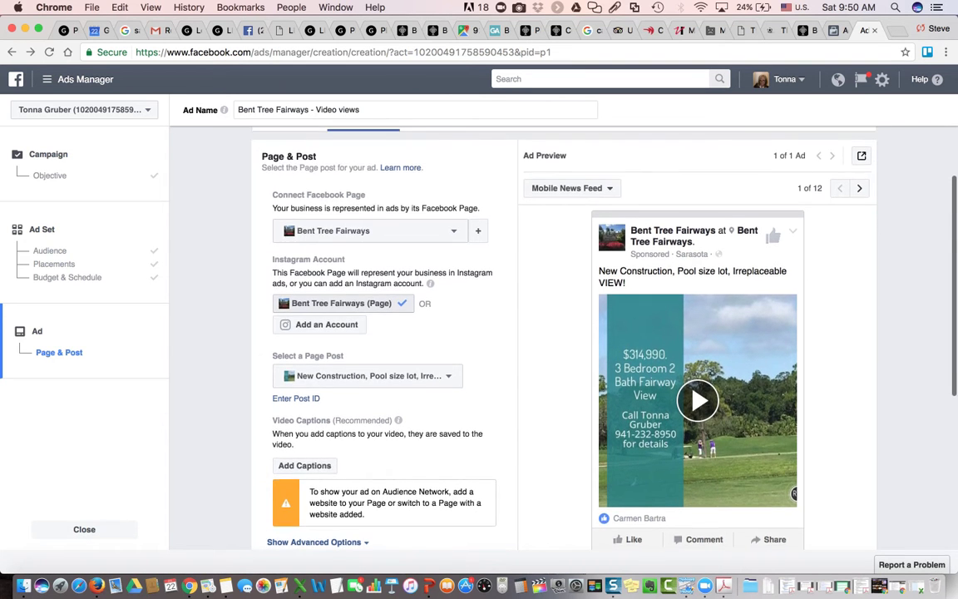
# Step: Certify that the ad complies with Facebook's anti-discrimination policies, acknowledging the statement and confirming the certification
pyautogui.scroll(-5, 566, 333)
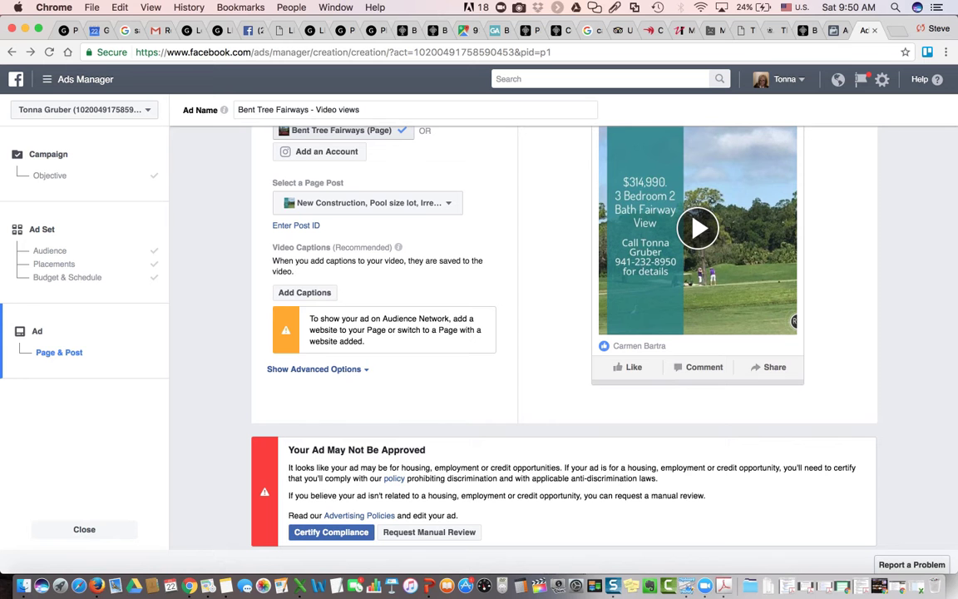
pyautogui.scroll(-1, 566, 333)
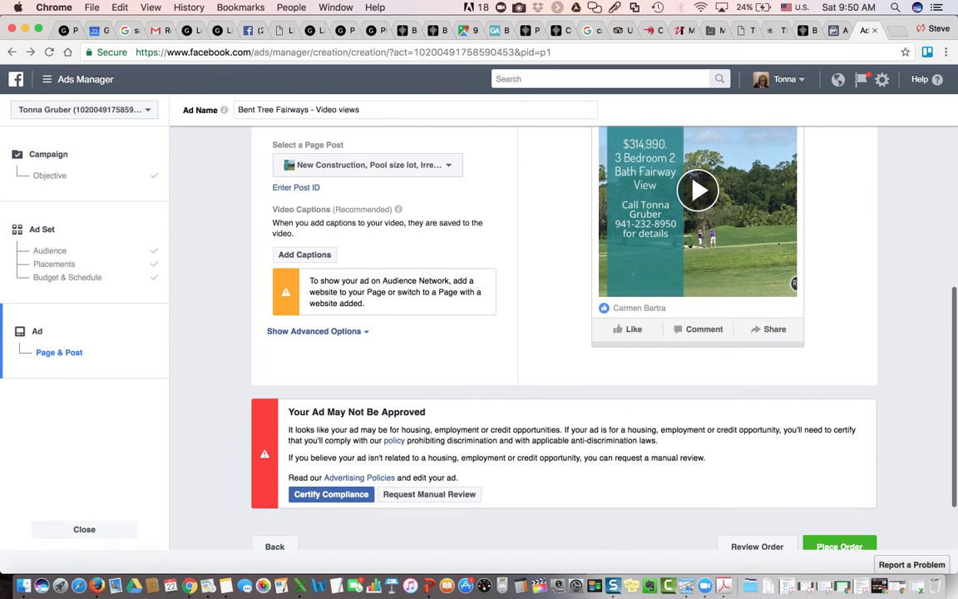
pyautogui.click(331, 495)
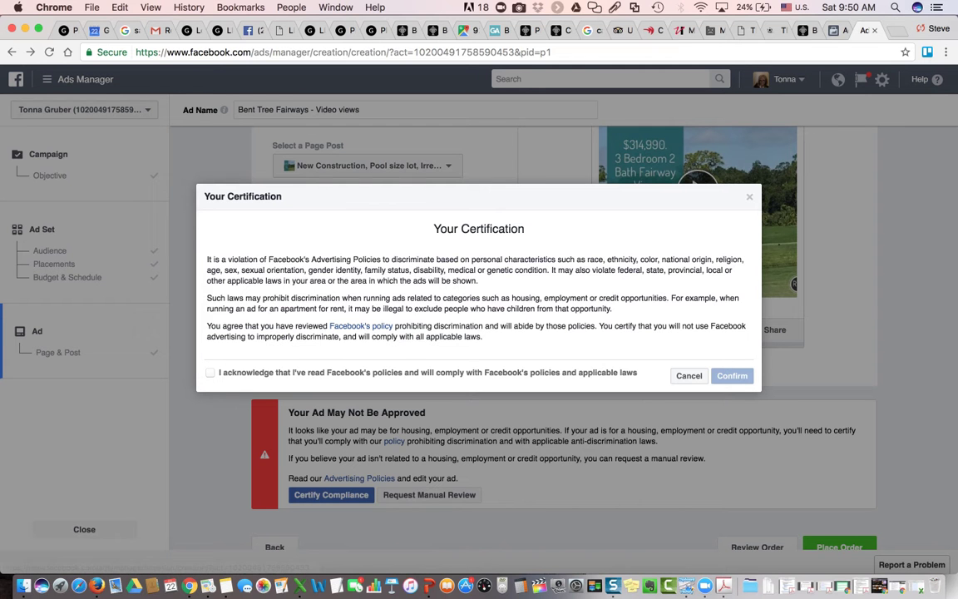
pyautogui.click(210, 373)
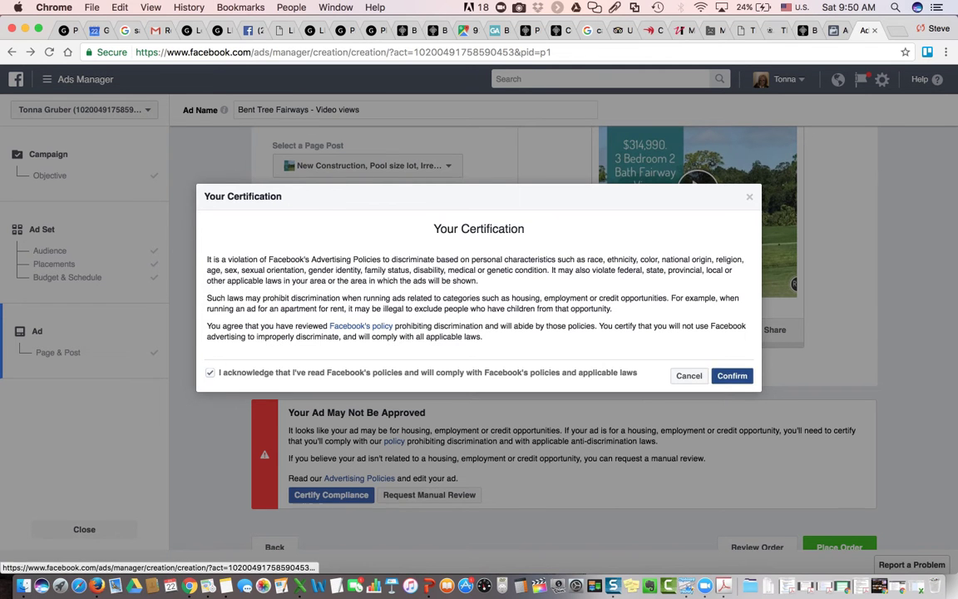
pyautogui.click(732, 376)
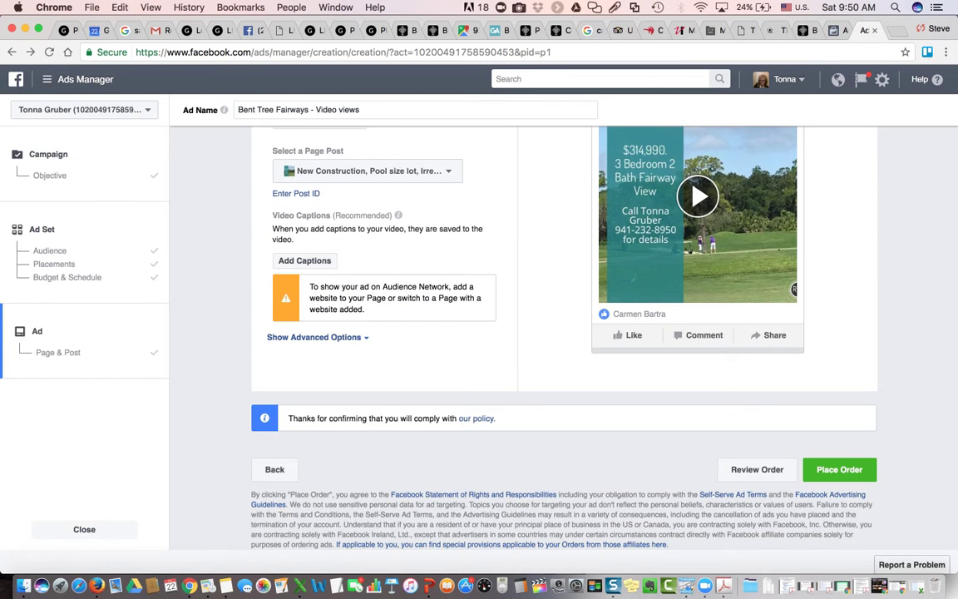
# Step: Expand the ad's advanced options and create a Facebook pixel for tracking, keeping the suggested pixel name
pyautogui.scroll(2, 564, 338)
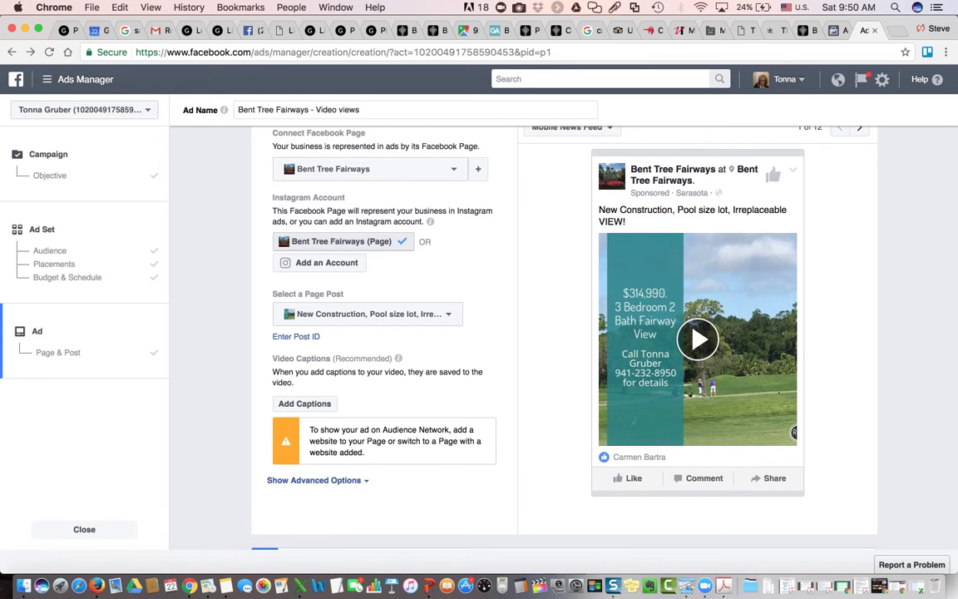
pyautogui.scroll(-1, 697, 333)
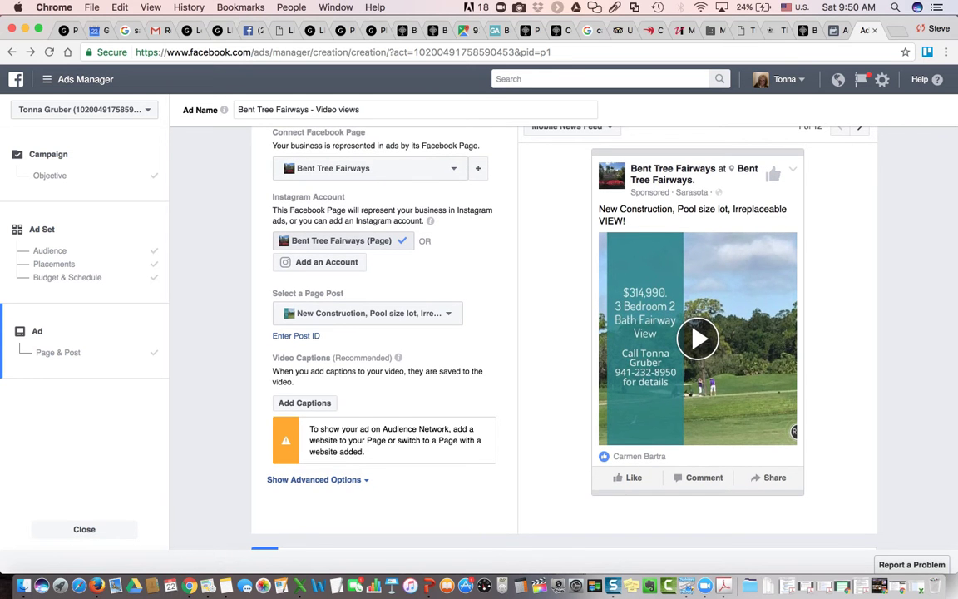
pyautogui.scroll(-1, 697, 332)
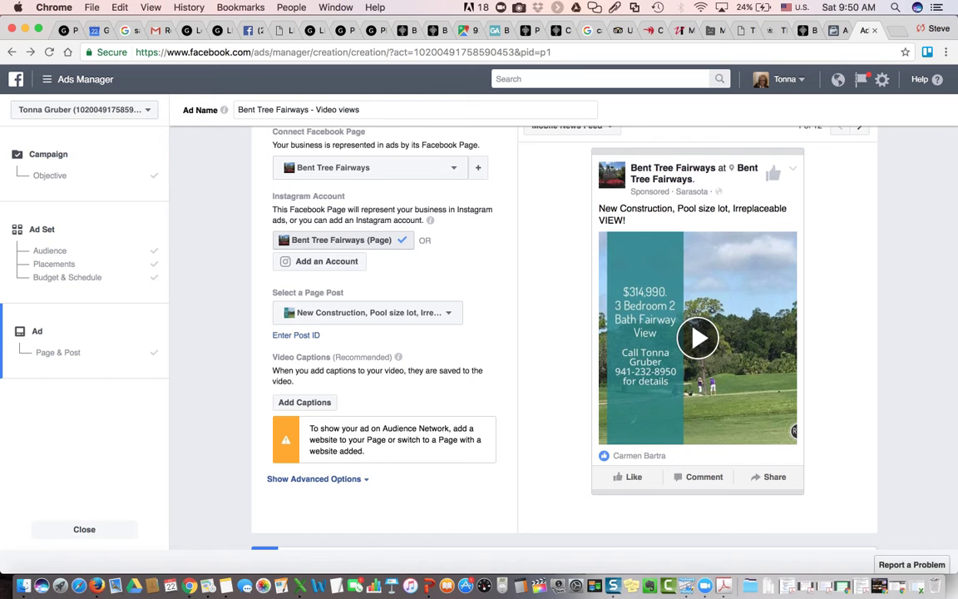
pyautogui.click(313, 478)
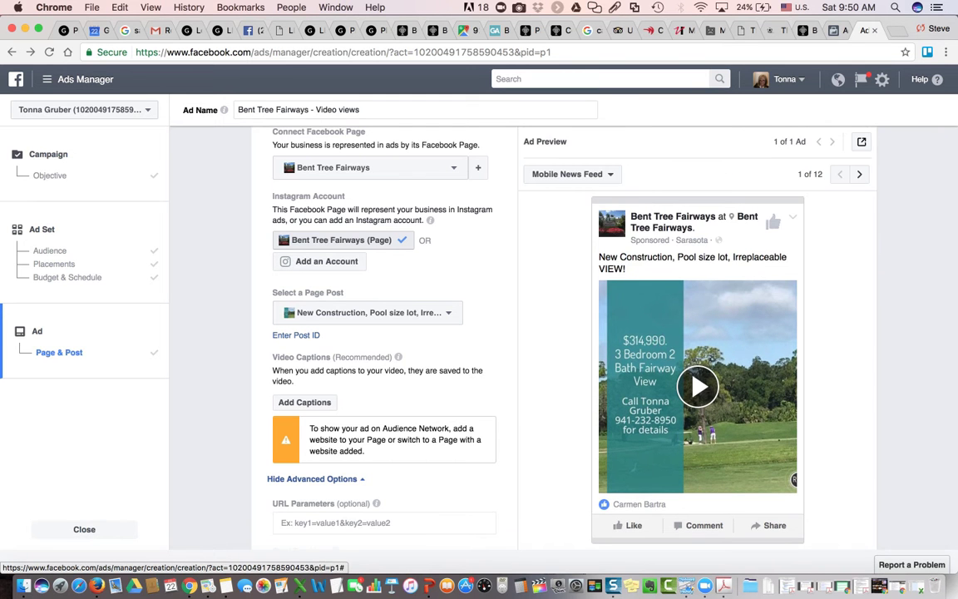
pyautogui.moveTo(376, 479)
pyautogui.scroll(-5, 376, 480)
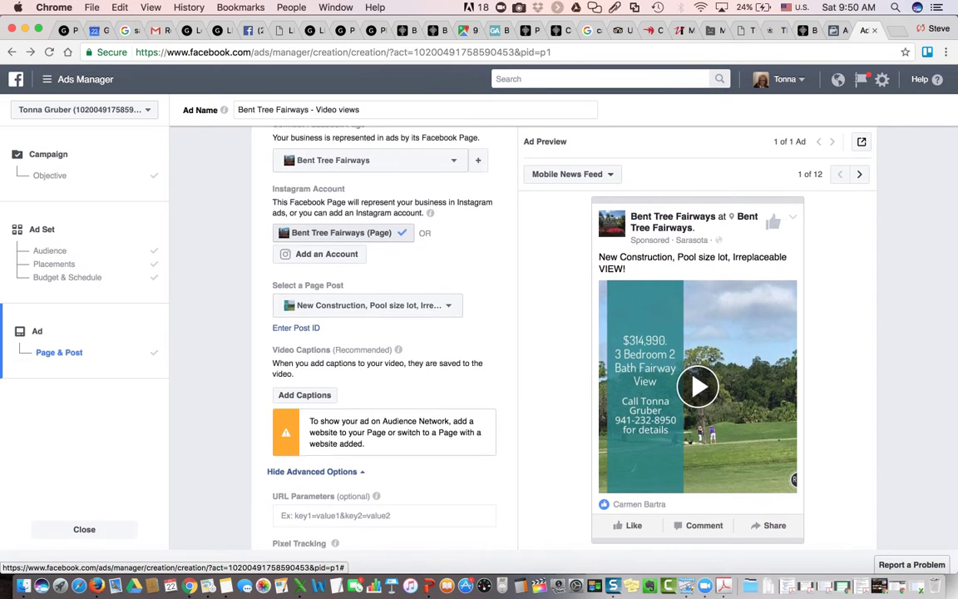
pyautogui.scroll(-1, 384, 350)
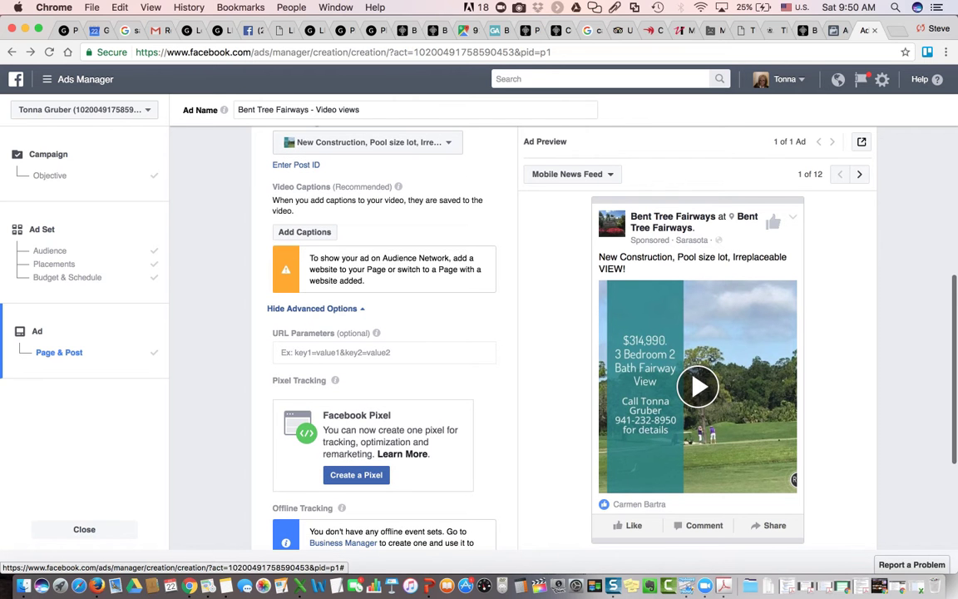
pyautogui.click(356, 475)
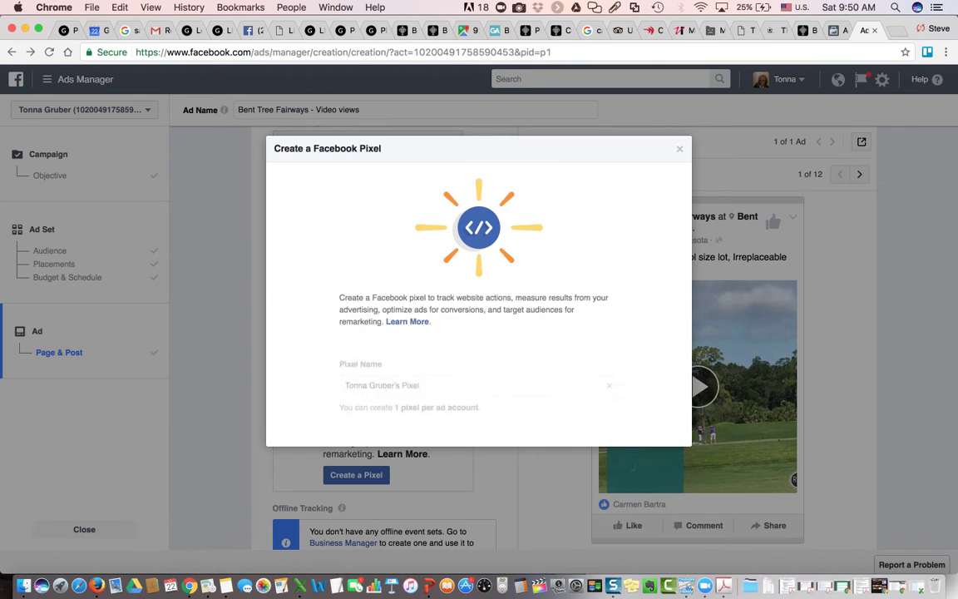
pyautogui.click(666, 429)
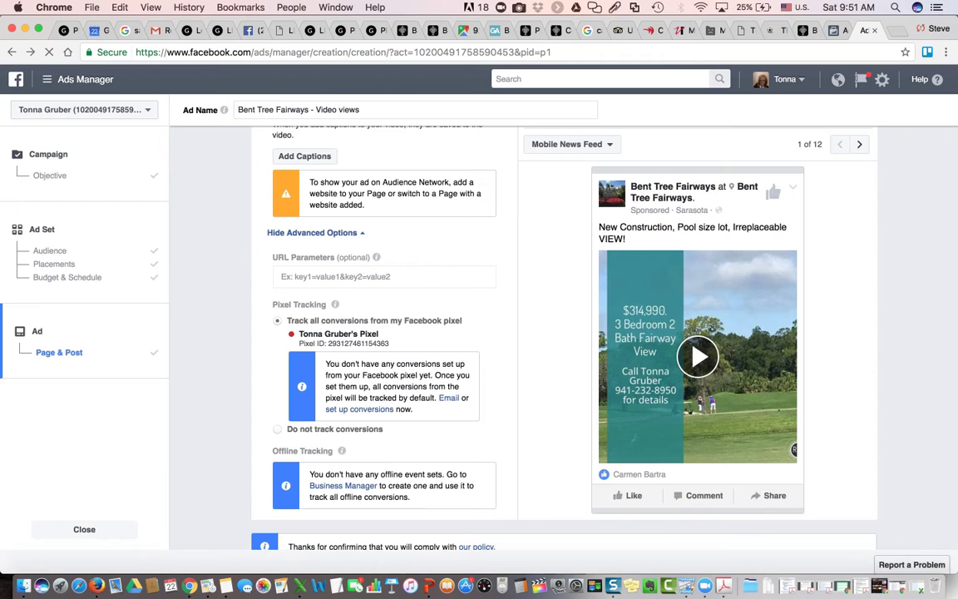
# Step: Review the finished ad setup, including the page post, Mobile News Feed preview, pixel tracking and order section
pyautogui.scroll(-3, 564, 332)
pyautogui.scroll(2, 564, 332)
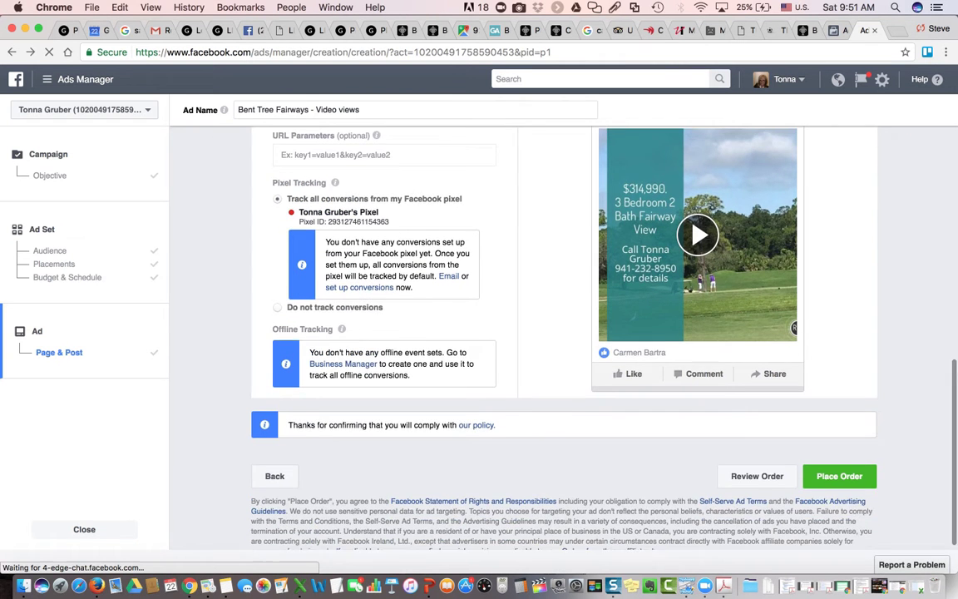
pyautogui.scroll(4, 563, 332)
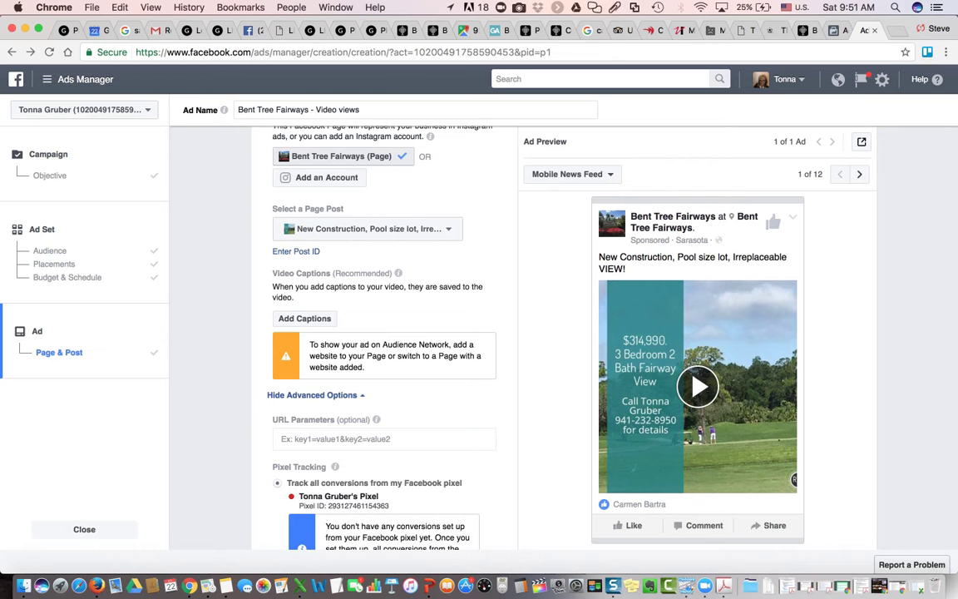
pyautogui.scroll(-3, 384, 333)
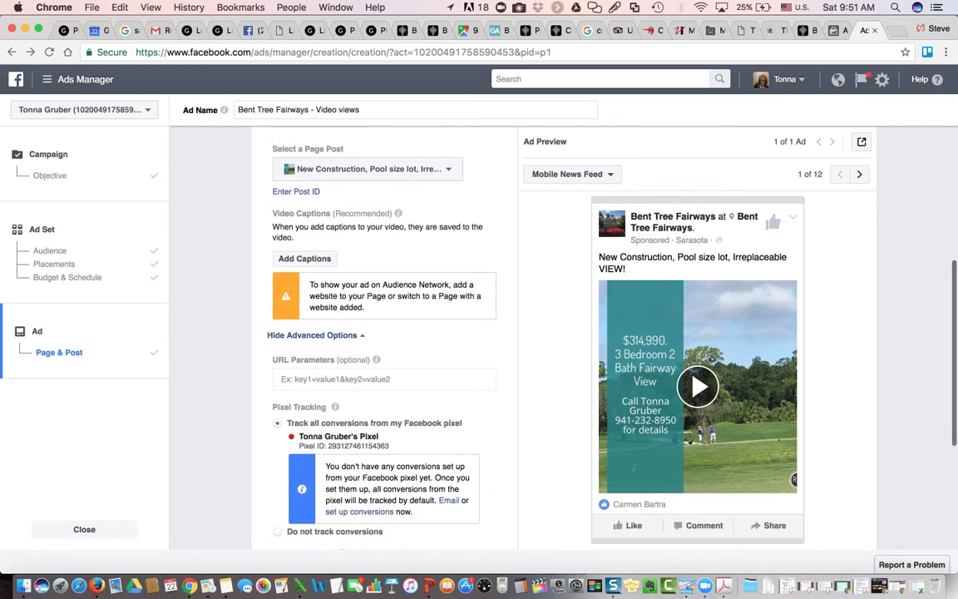
pyautogui.scroll(-3, 384, 333)
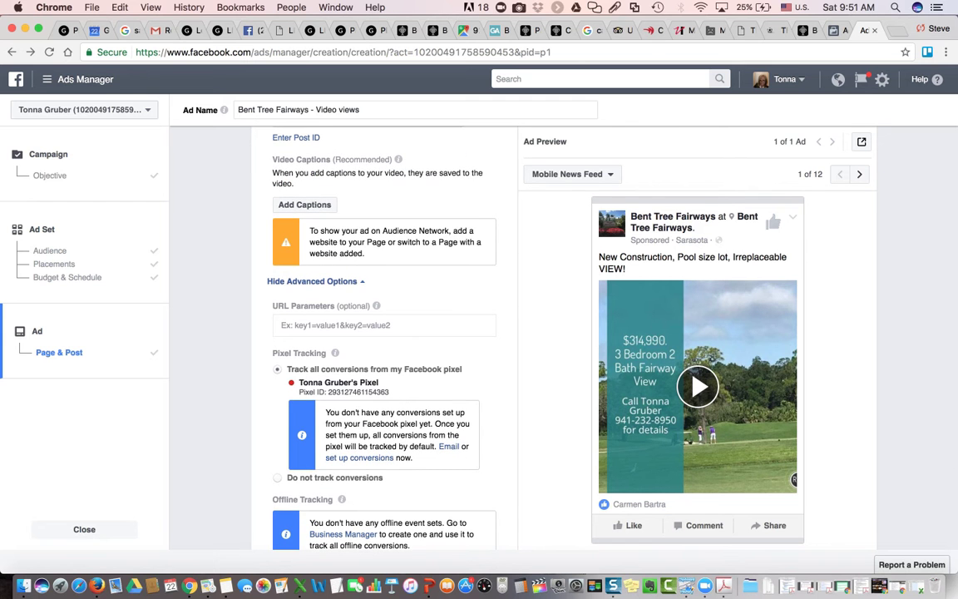
pyautogui.scroll(15, 384, 332)
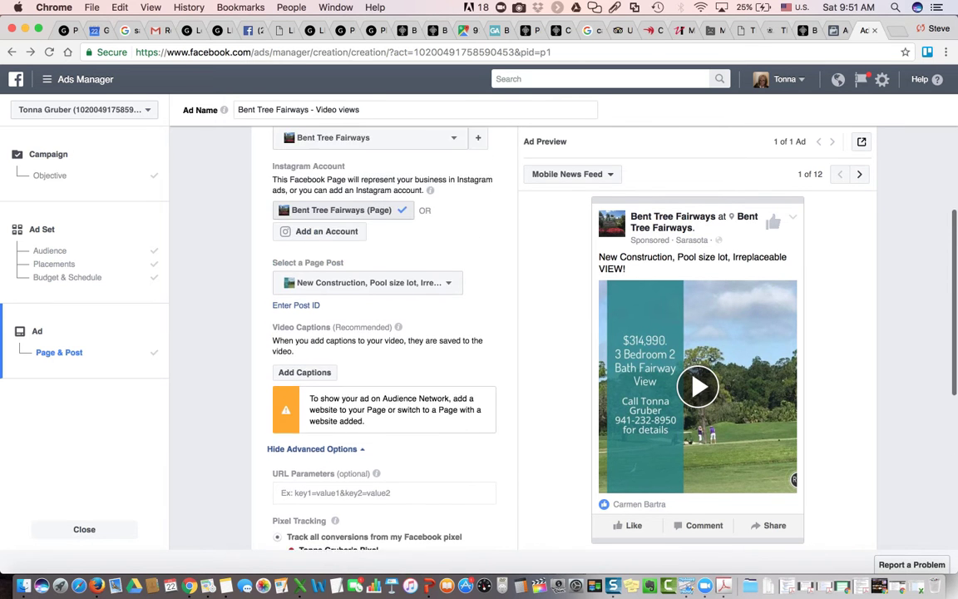
pyautogui.scroll(1, 385, 332)
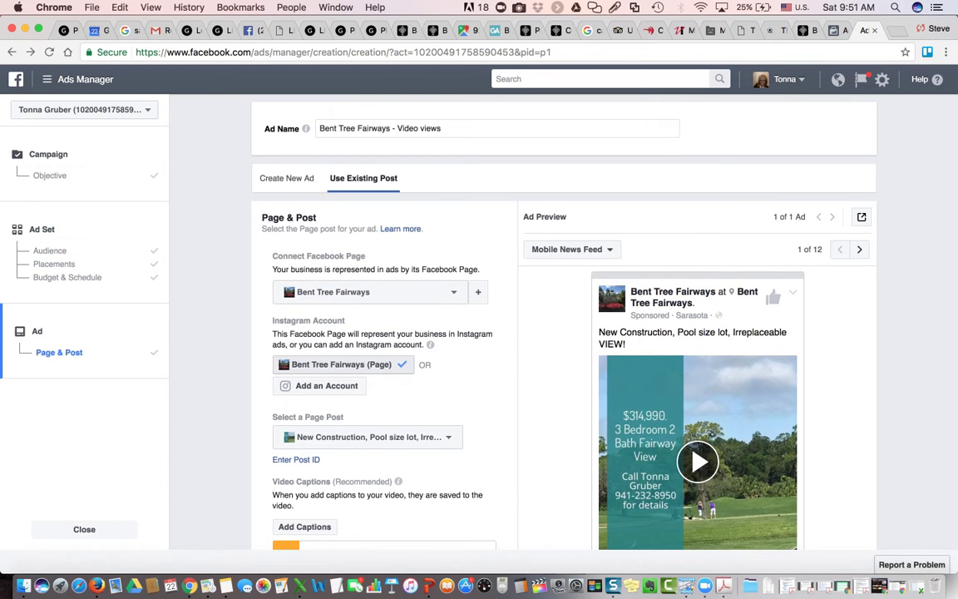
pyautogui.scroll(-5, 384, 333)
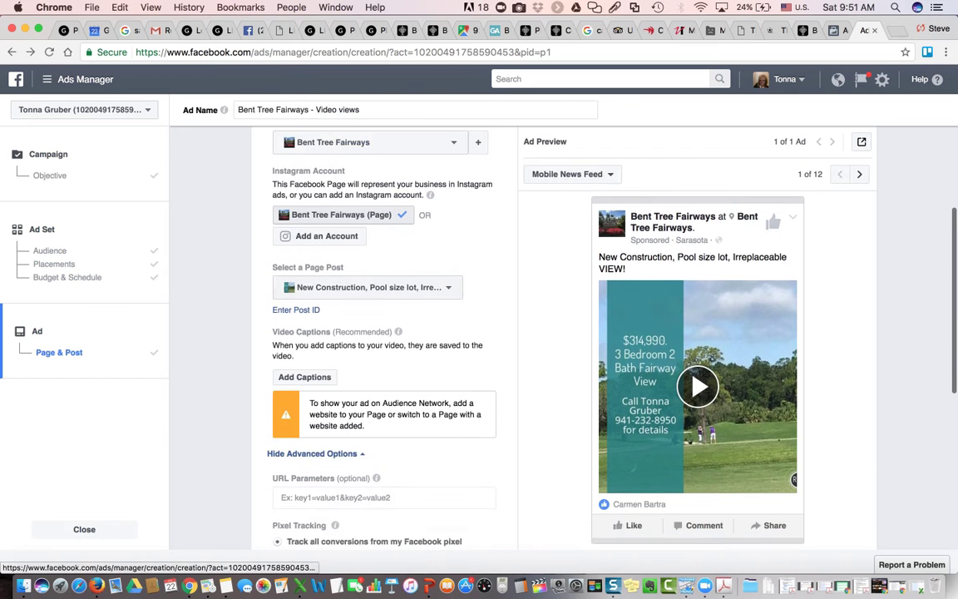
pyautogui.scroll(-6, 384, 332)
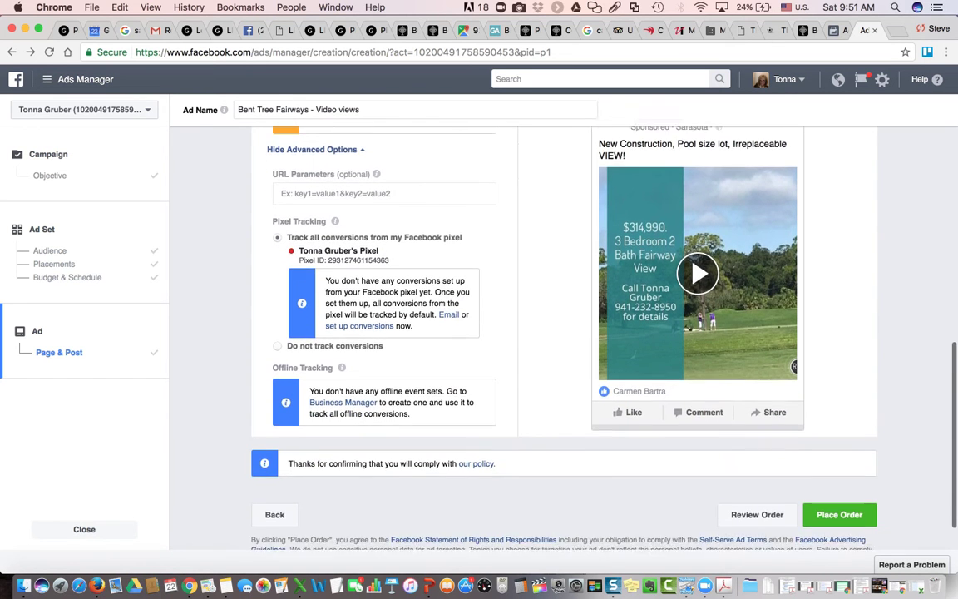
# Step: Place the order for the Bent Tree Fairways video views ad and continue to the ads list, dismissing the welcome tour
pyautogui.scroll(3, 544, 332)
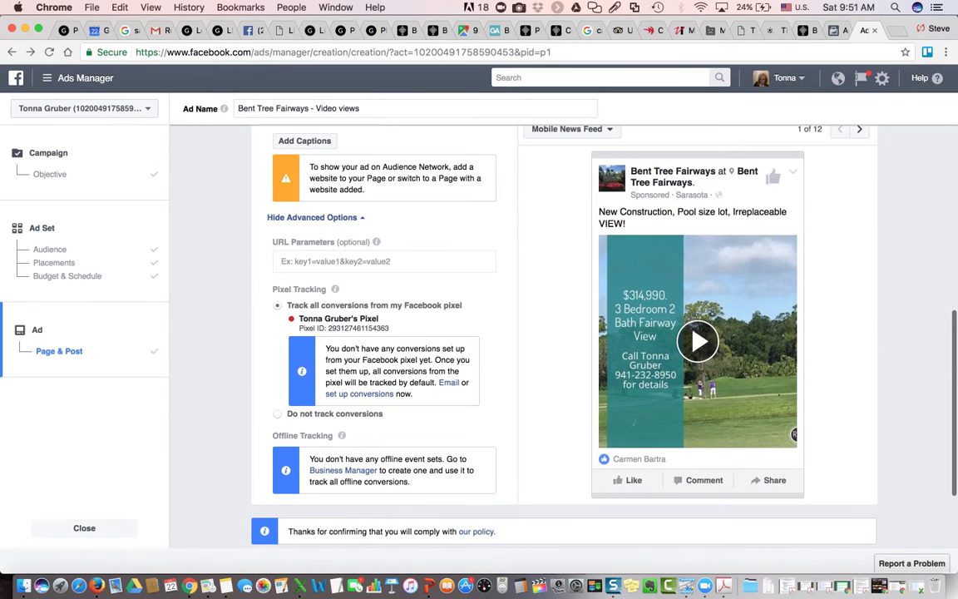
pyautogui.scroll(-3, 544, 332)
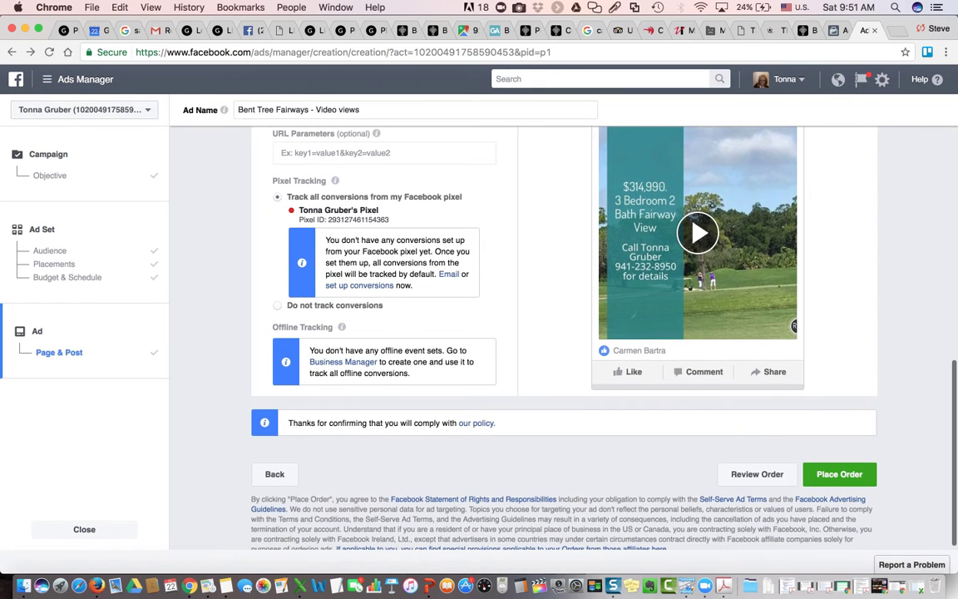
pyautogui.click(839, 474)
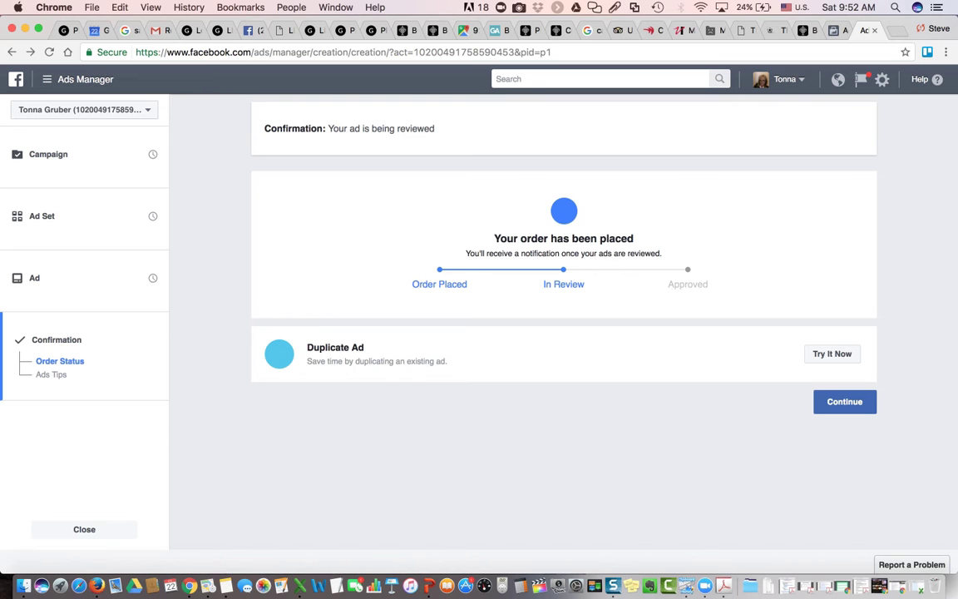
pyautogui.click(844, 401)
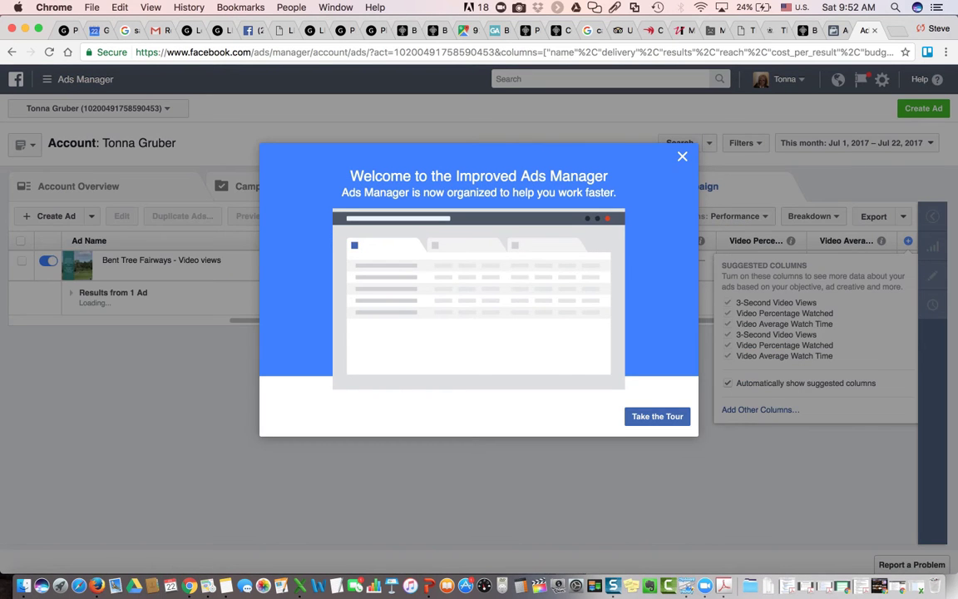
pyautogui.click(682, 156)
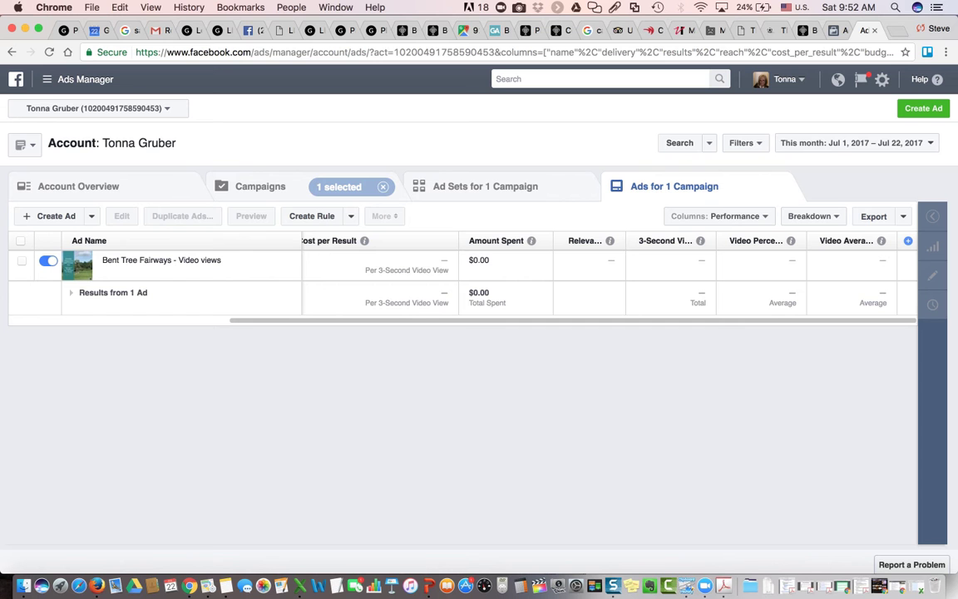
pyautogui.click(515, 53)
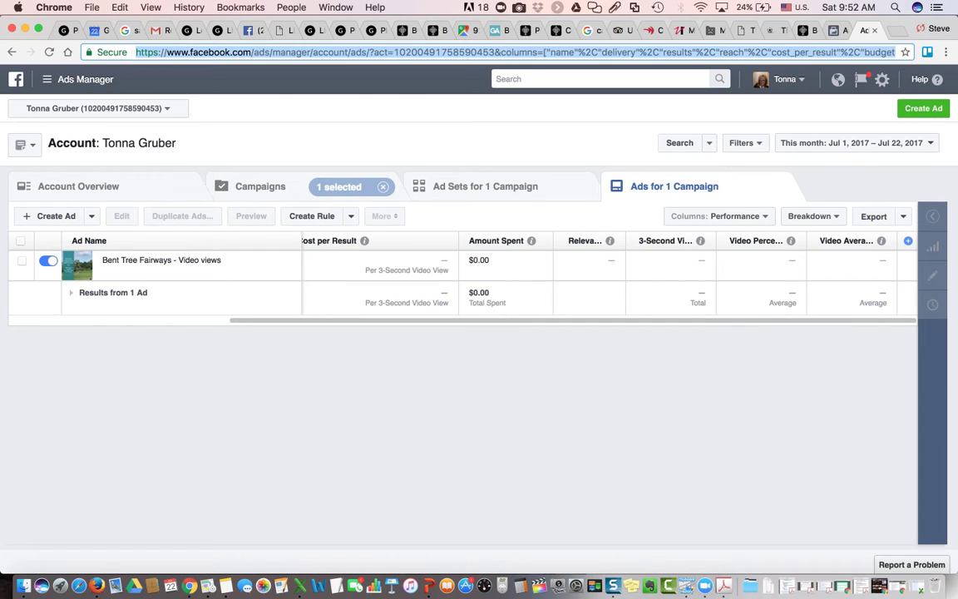
pyautogui.write('face')
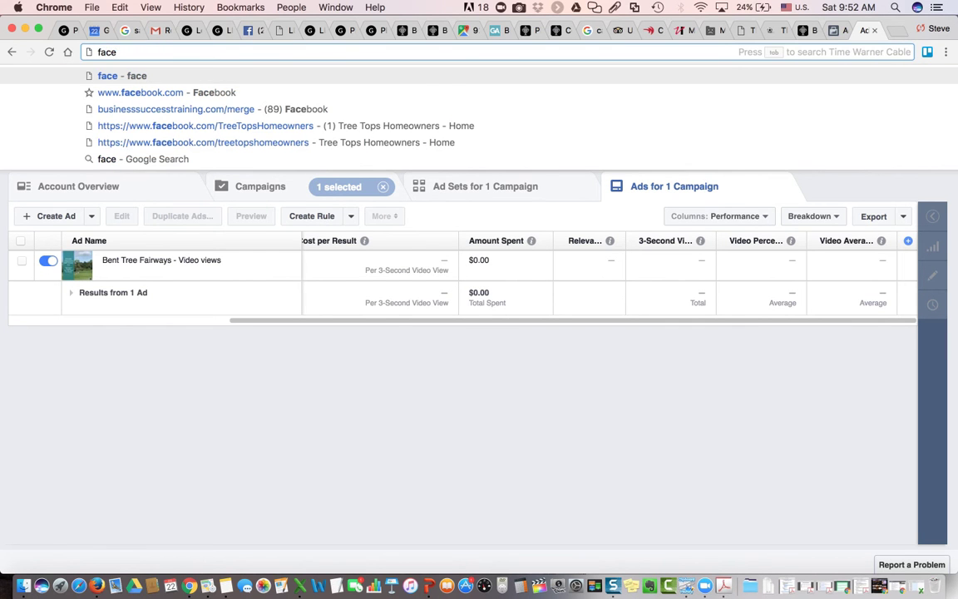
pyautogui.press('Down')
pyautogui.press('Return')
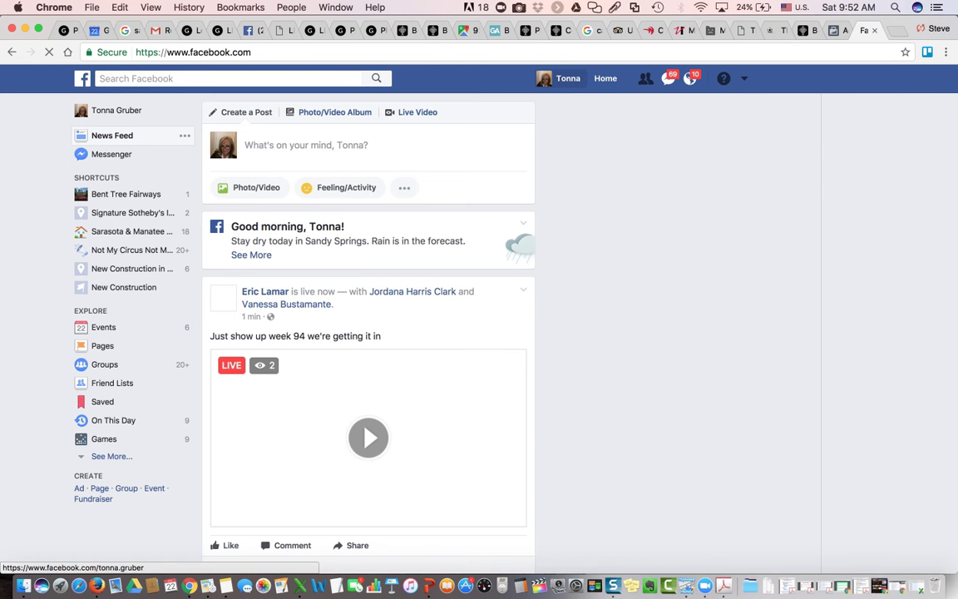
pyautogui.click(567, 78)
# Step: Search Facebook for "bent tree fairways" and open the Bent Tree Fairways real estate page from the results
pyautogui.click(208, 78)
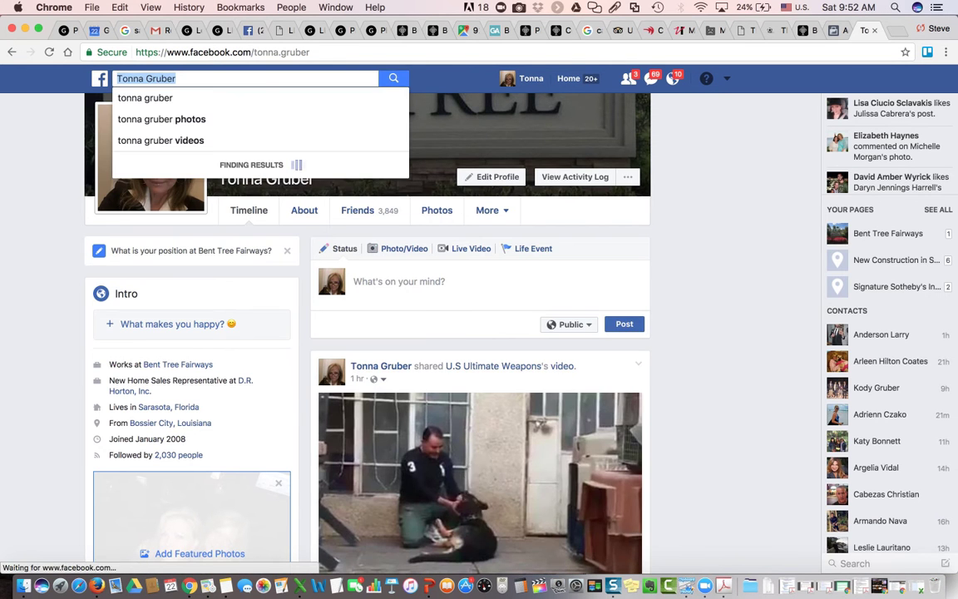
pyautogui.write('Bent')
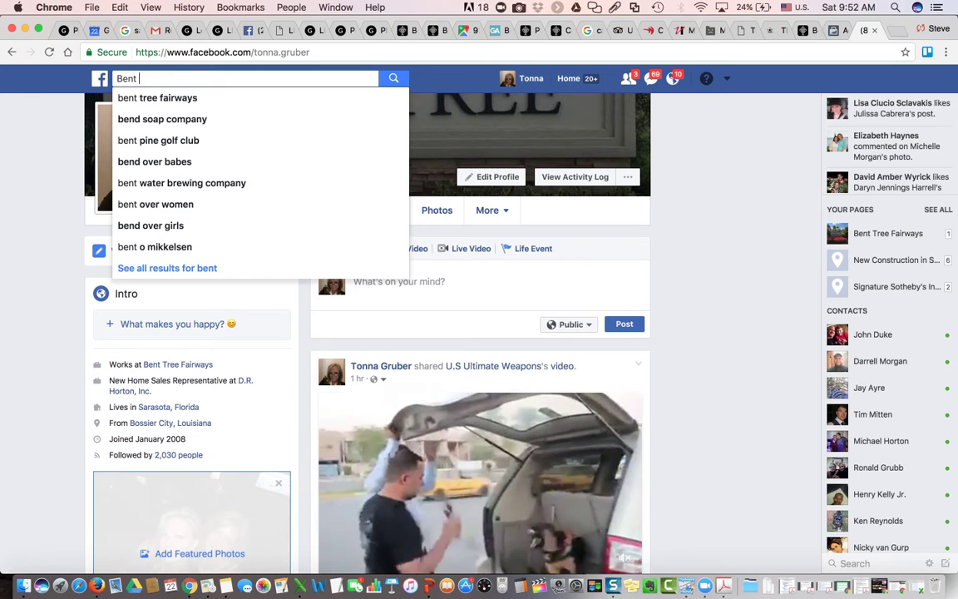
pyautogui.click(157, 97)
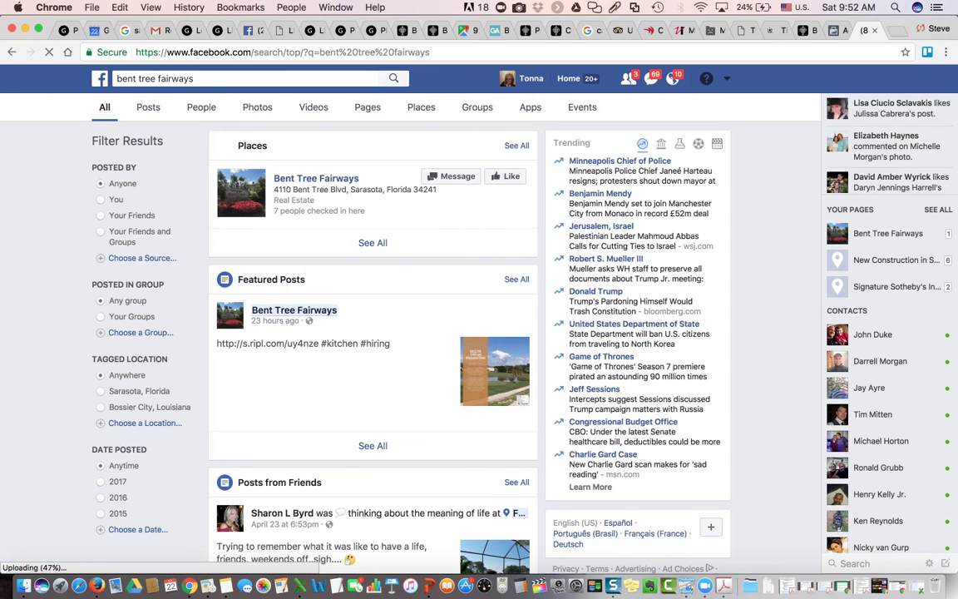
pyautogui.click(316, 179)
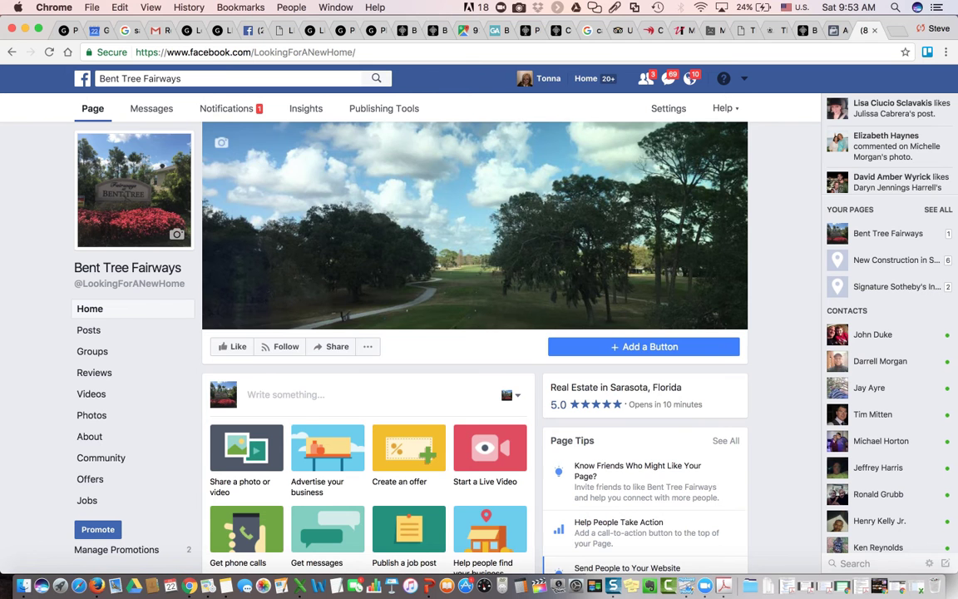
# Step: Look through the Bent Tree Fairways page for the promoted post "New Construction, Pool size lot, Irreplaceable VIEW!"
pyautogui.scroll(-5, 454, 347)
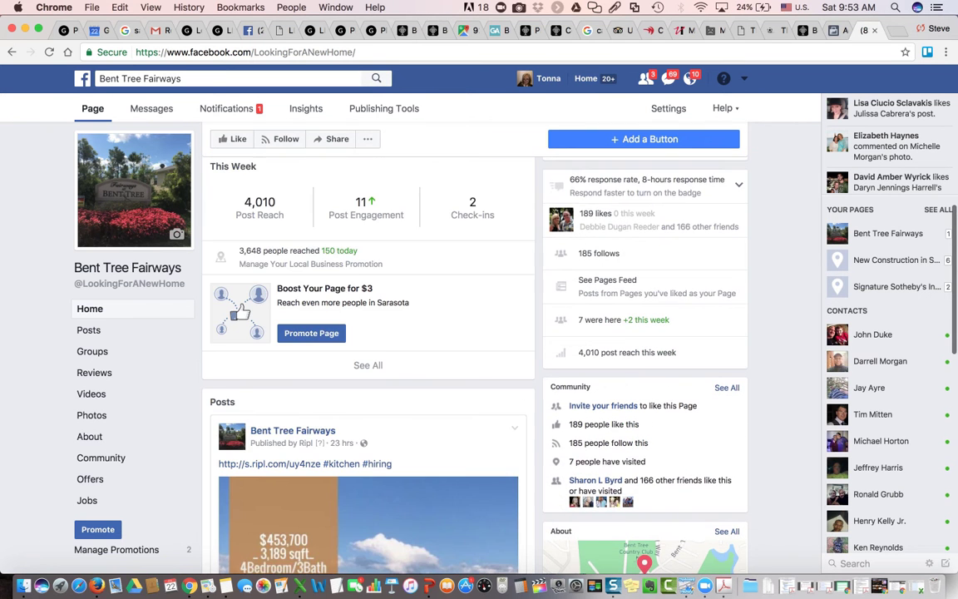
pyautogui.scroll(-3, 607, 353)
pyautogui.scroll(-10, 447, 346)
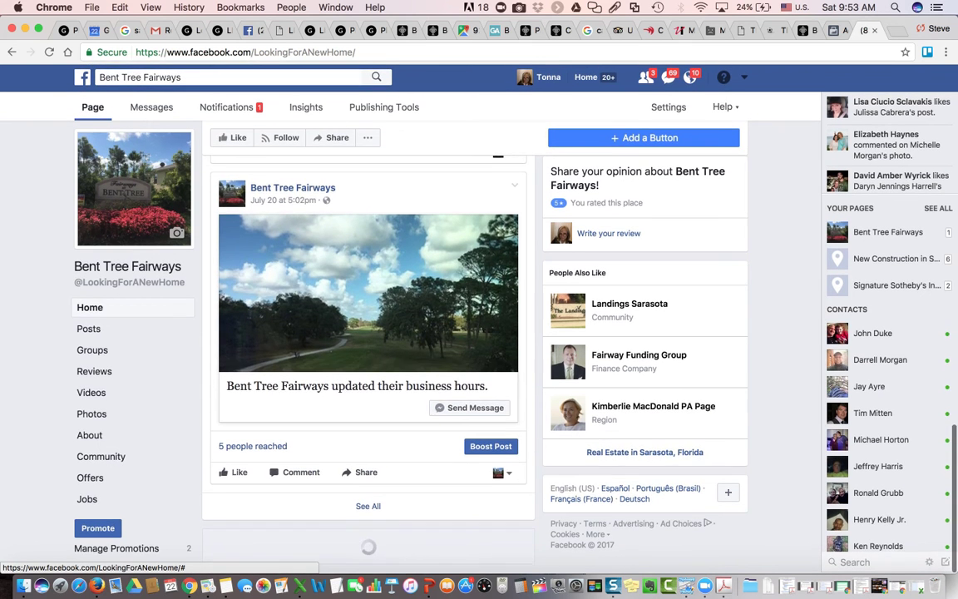
pyautogui.scroll(-12, 367, 366)
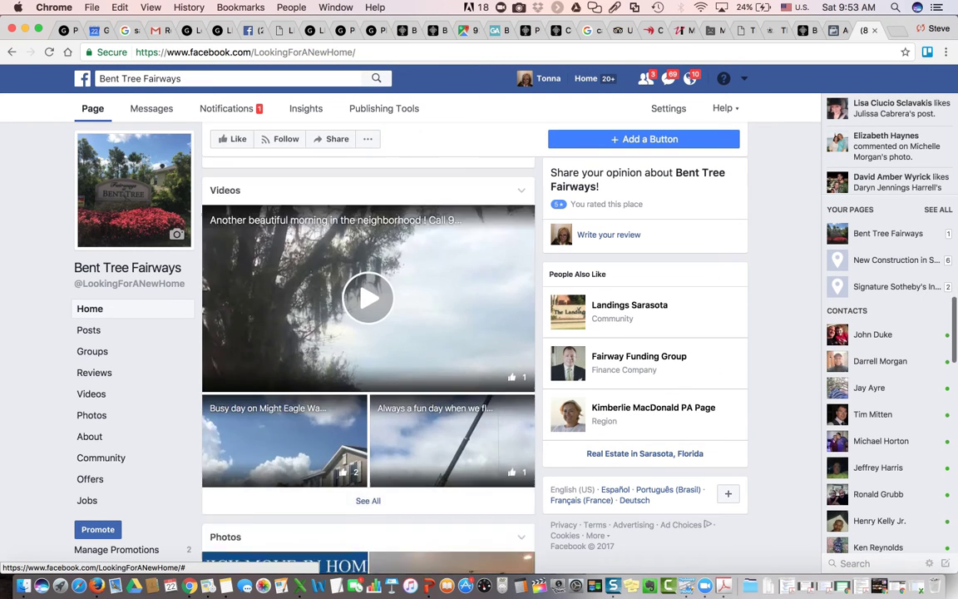
pyautogui.scroll(-5, 368, 349)
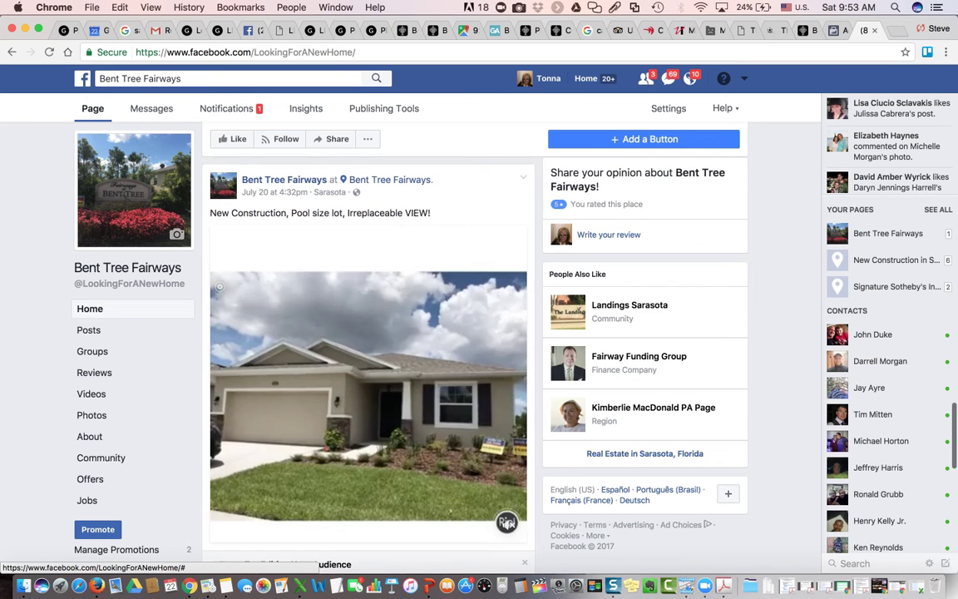